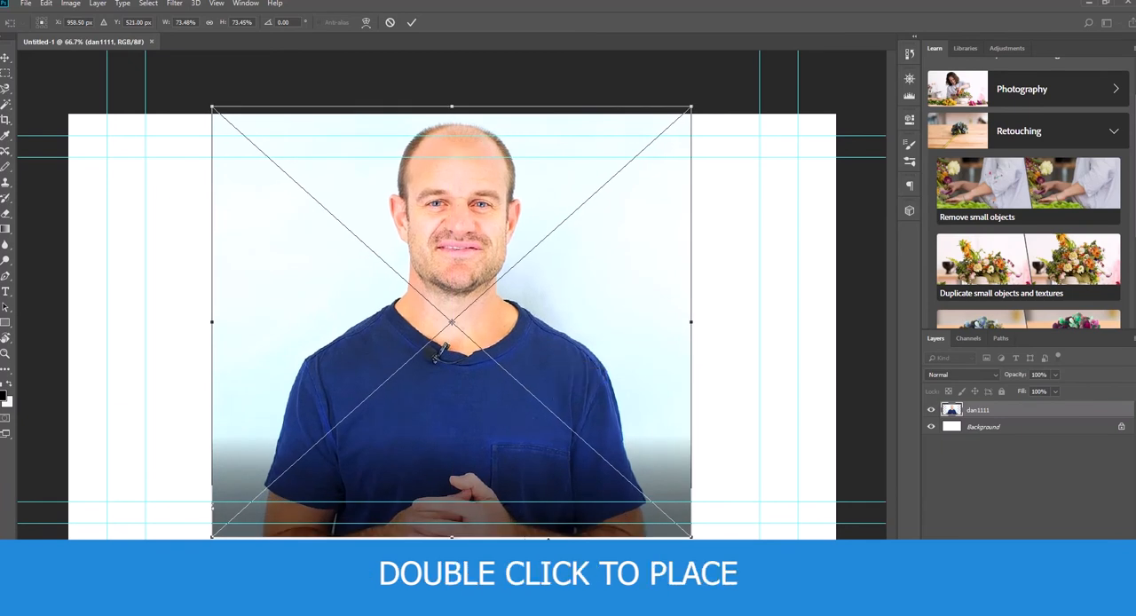
- Commit the placed portrait photo and trace a selection around the man with the Magnetic Lasso Tool
double_click(557, 494)
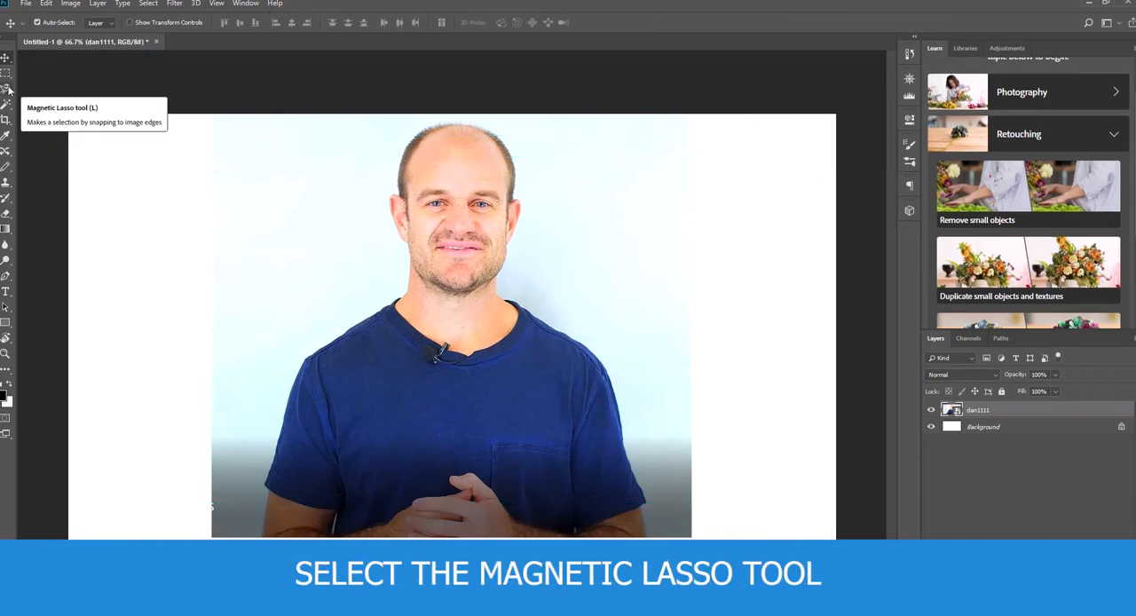
left_click(8, 88)
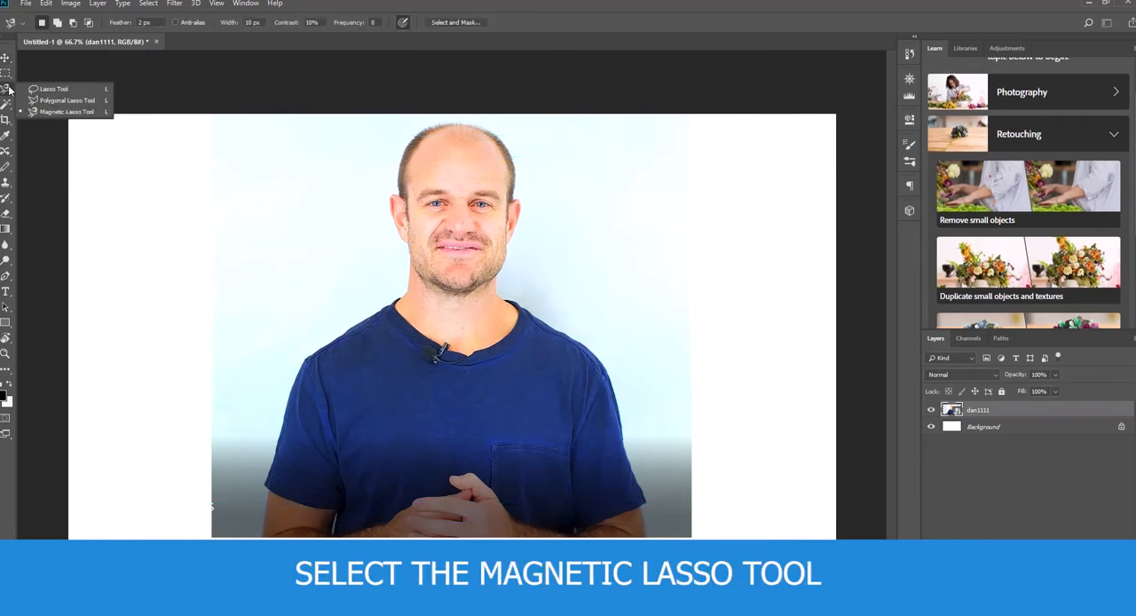
left_click(64, 113)
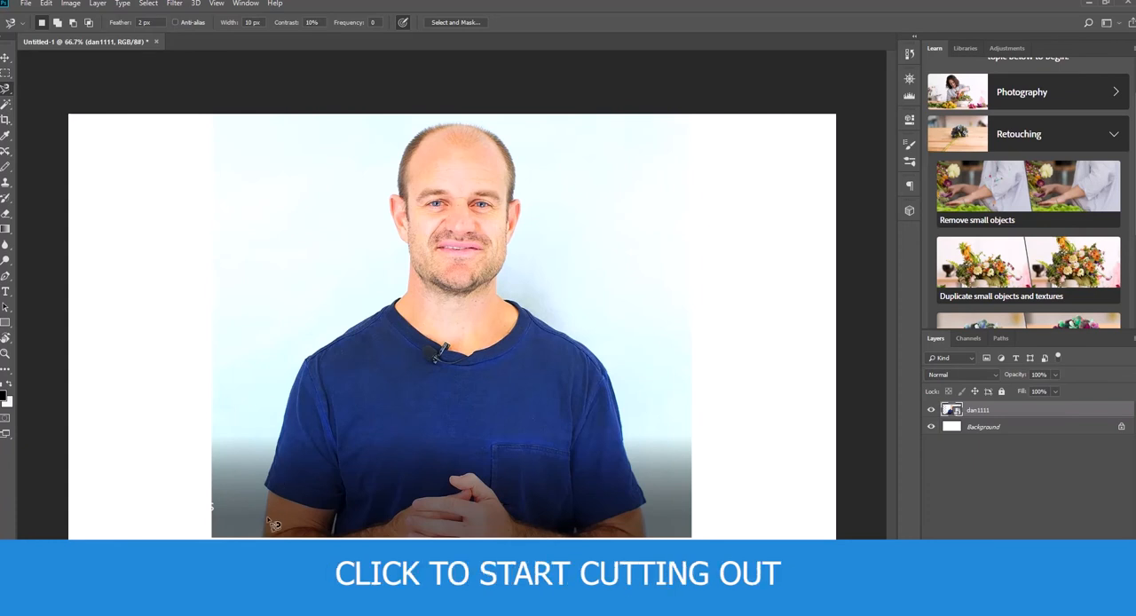
left_click(263, 536)
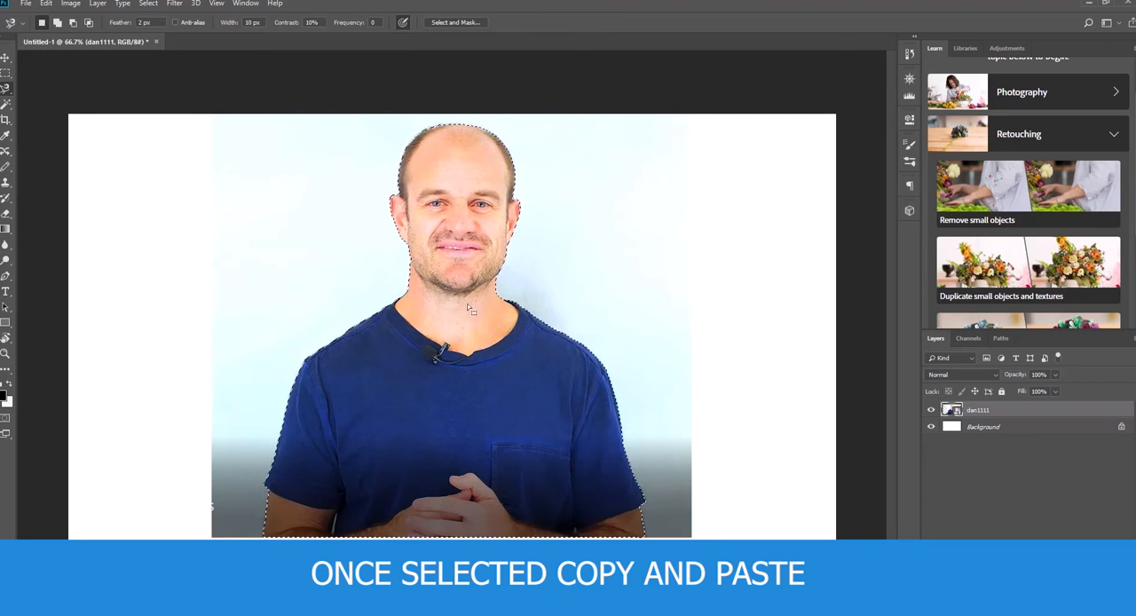
- Copy the selected man and paste him onto a new layer
left_click(44, 5)
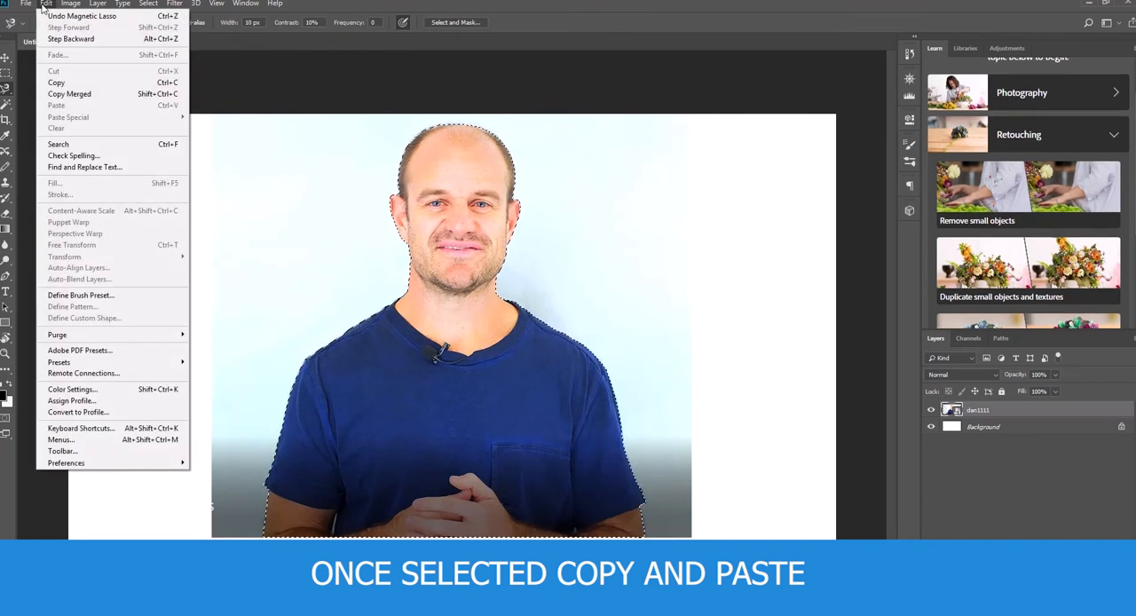
left_click(58, 82)
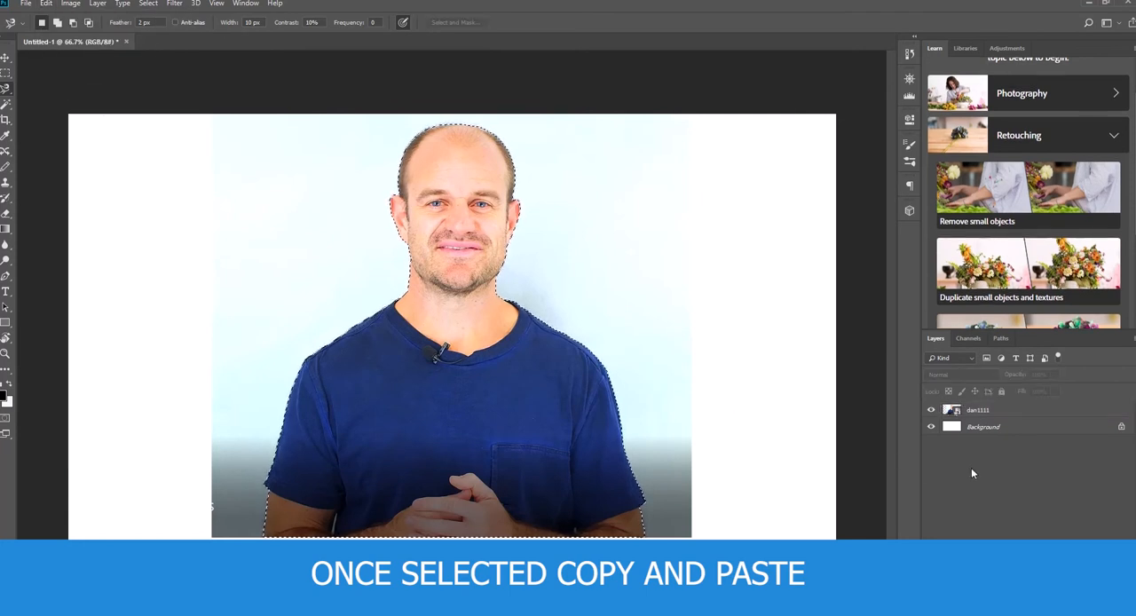
key("ctrl+v")
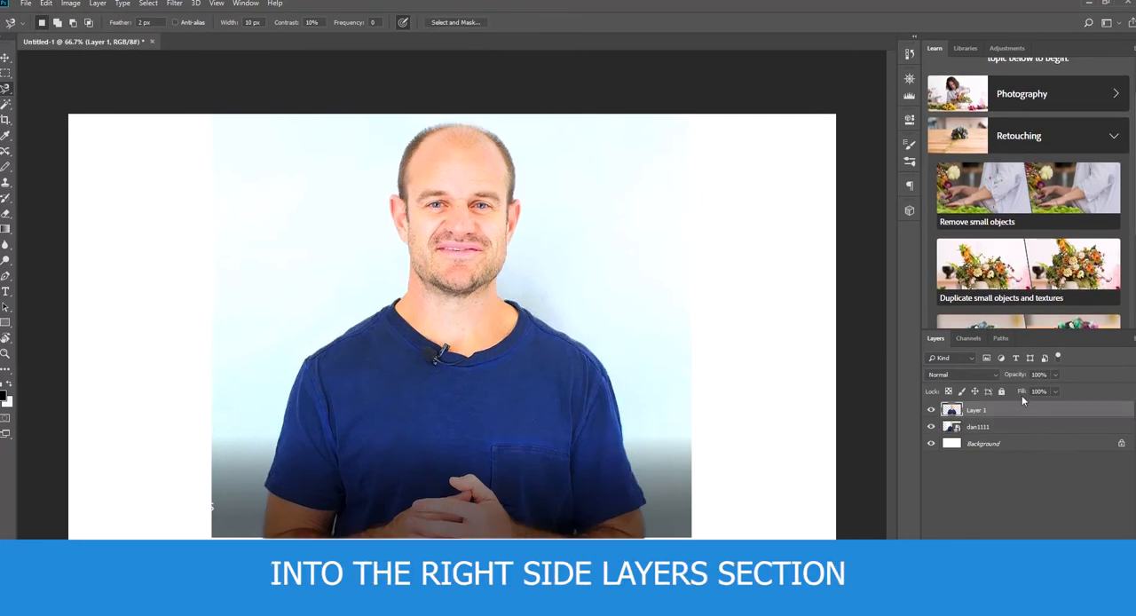
- Hide the original dan1111 photo layer and check the cutout by toggling layer visibility, leaving Layer 1 shown
left_click(931, 428)
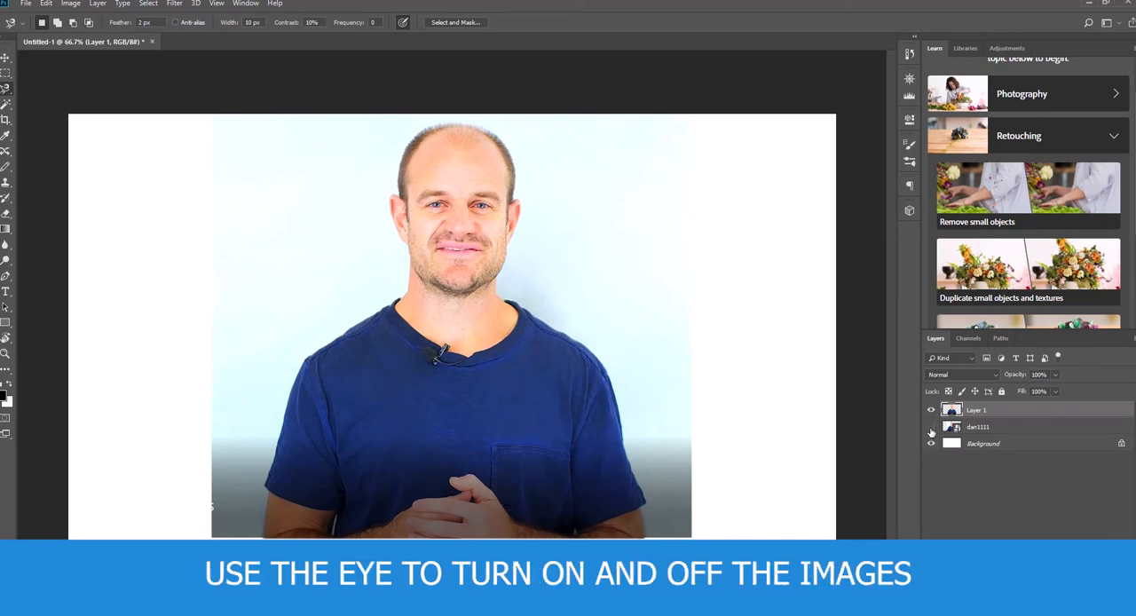
left_click(931, 428)
left_click(931, 428)
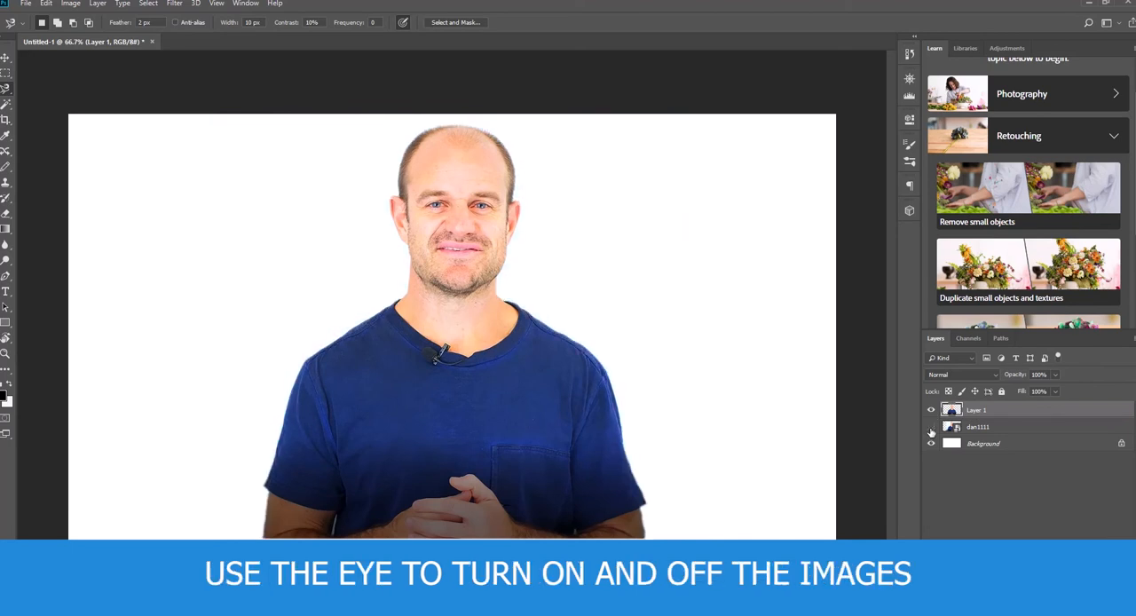
left_click(931, 411)
left_click(932, 411)
- Move the cutout man to the left part of the canvas and hide the white Background layer
left_click(5, 58)
left_click_drag(514, 427, 346, 415)
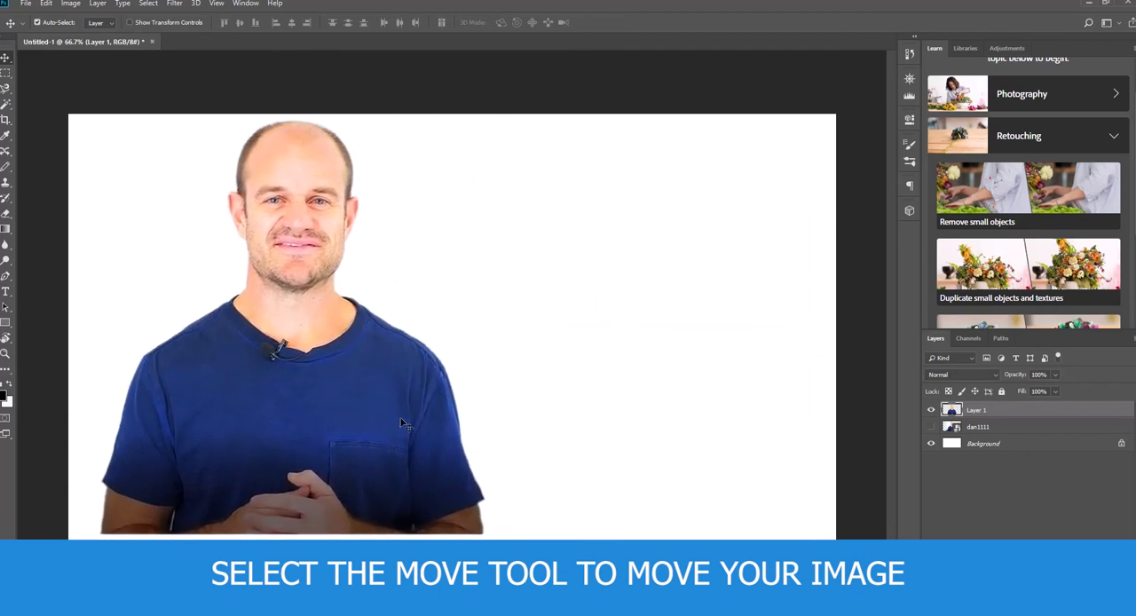
left_click(931, 447)
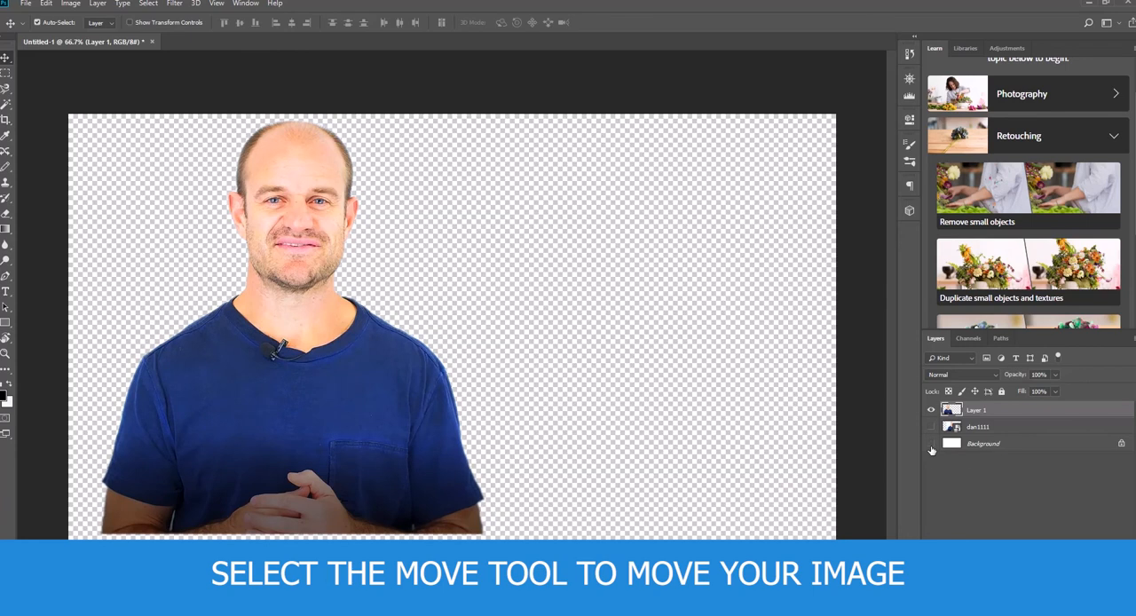
left_click_drag(323, 431, 298, 446)
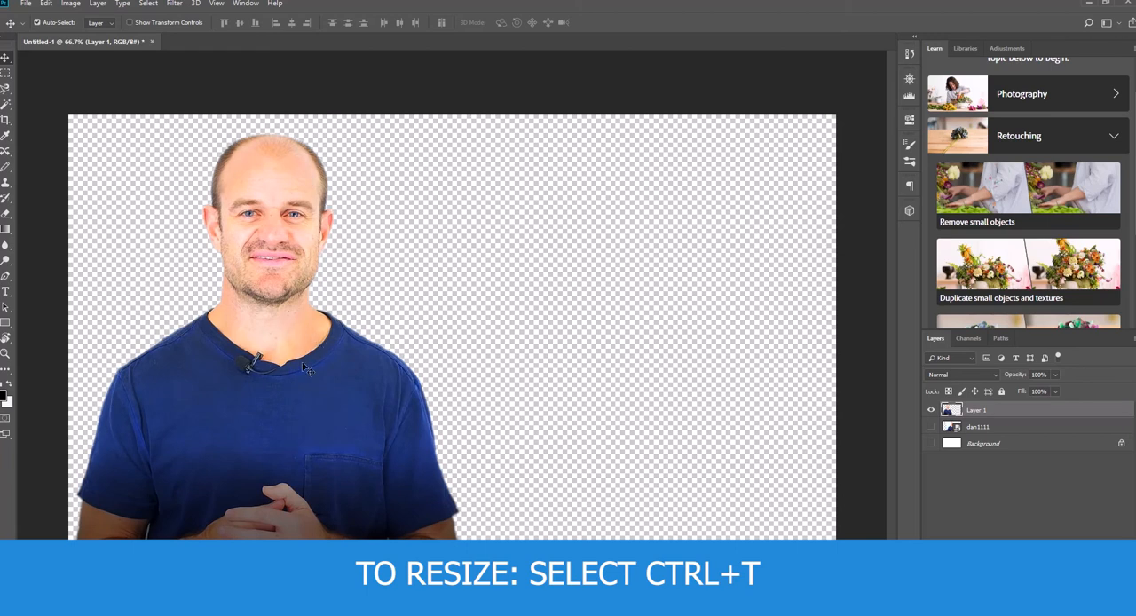
- Scale the cutout man down proportionally with Free Transform and position him in the canvas's lower-left corner
key("ctrl+t")
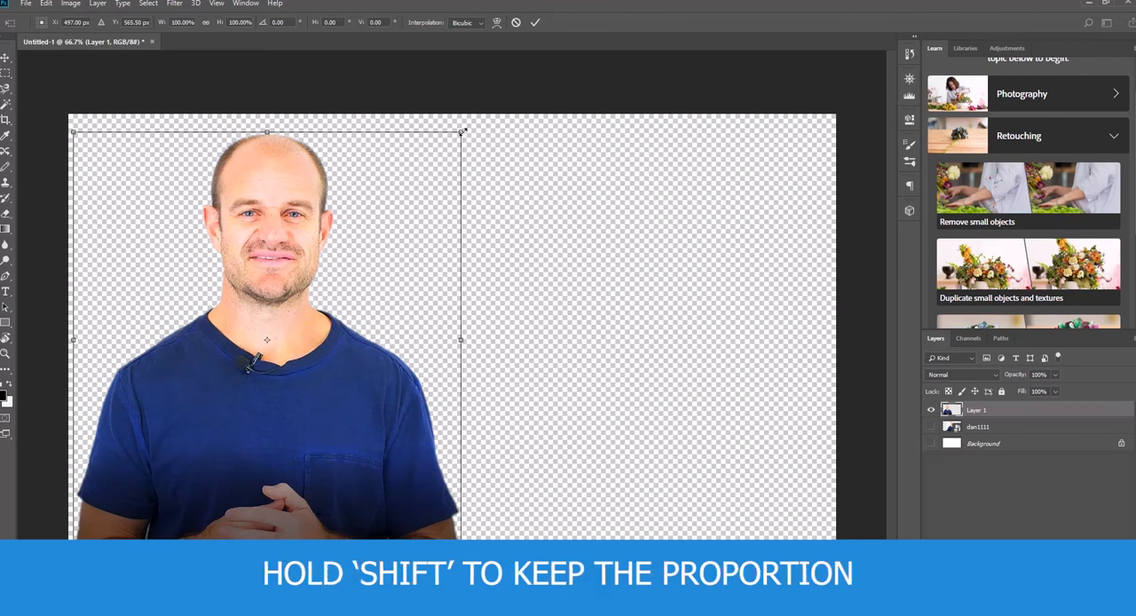
left_click_drag(440, 159, 462, 210)
key("Return")
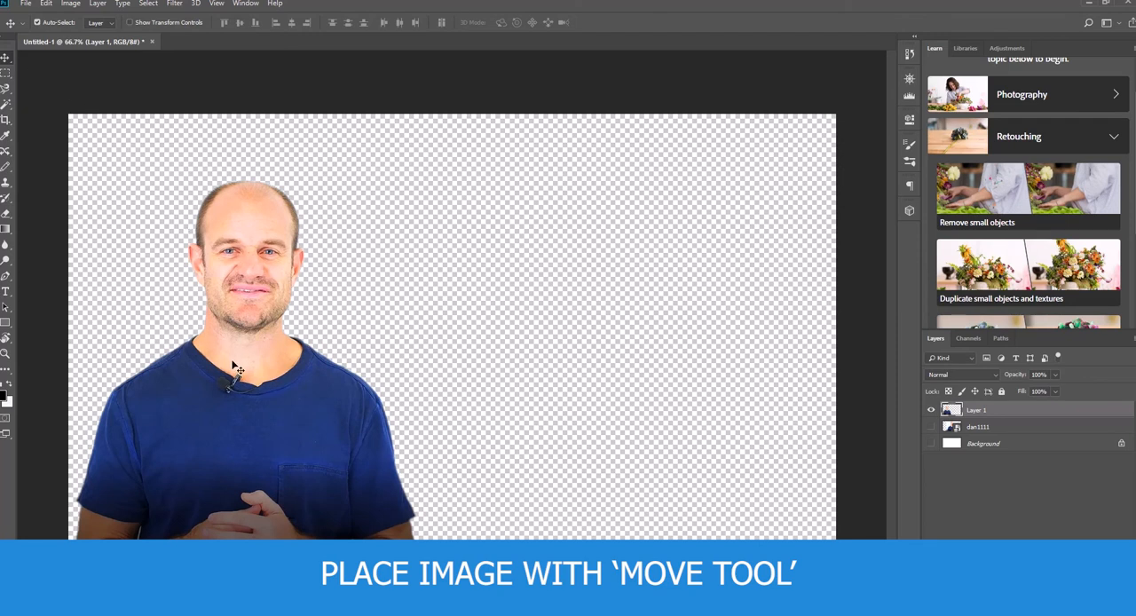
mouse_move(241, 359)
left_mouse_down()
mouse_move(247, 346)
mouse_move(239, 360)
left_mouse_up()
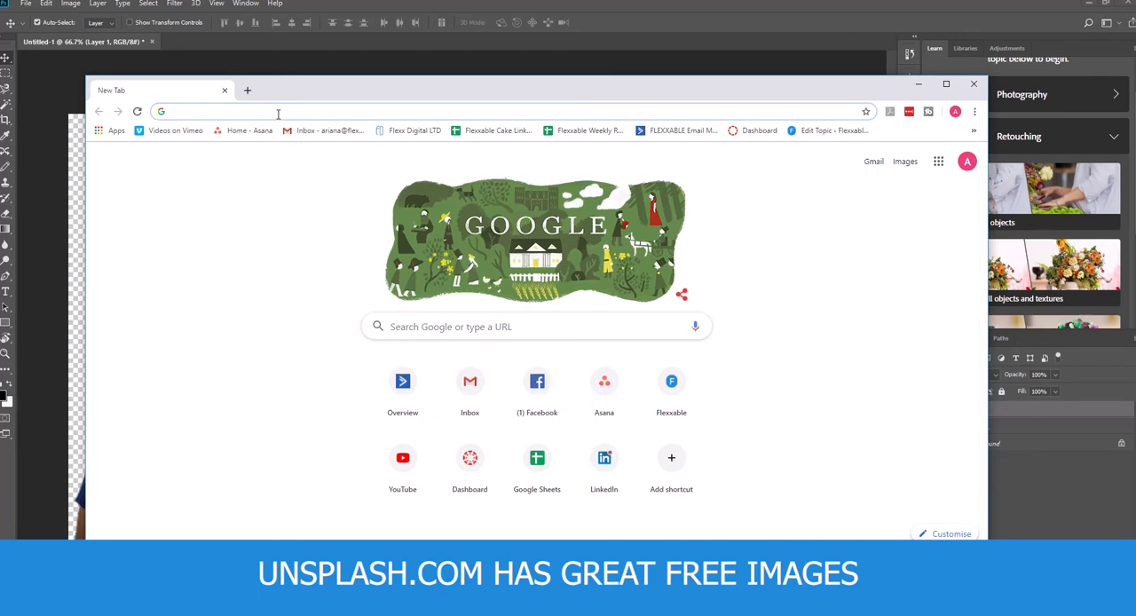
- Switch to the web browser and open unsplash.com
type("un")
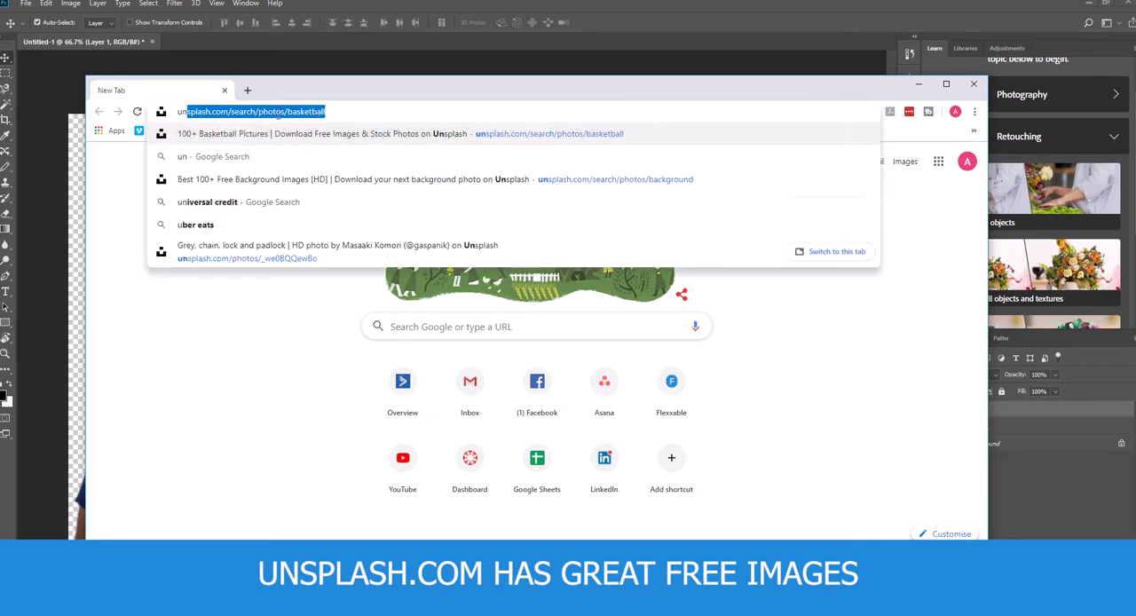
type("splash.com")
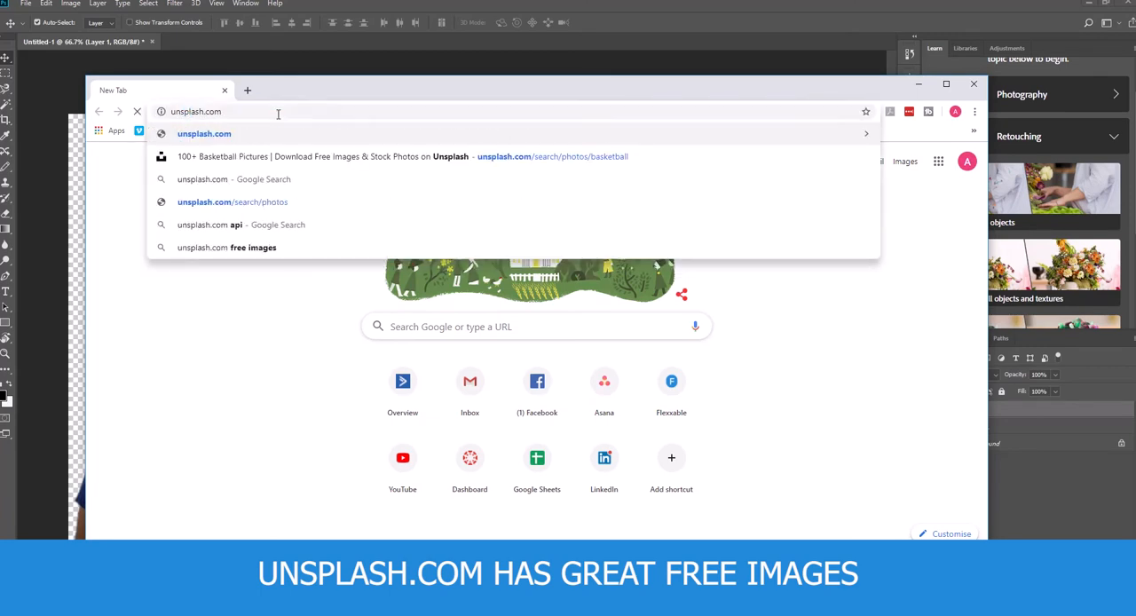
key("Return")
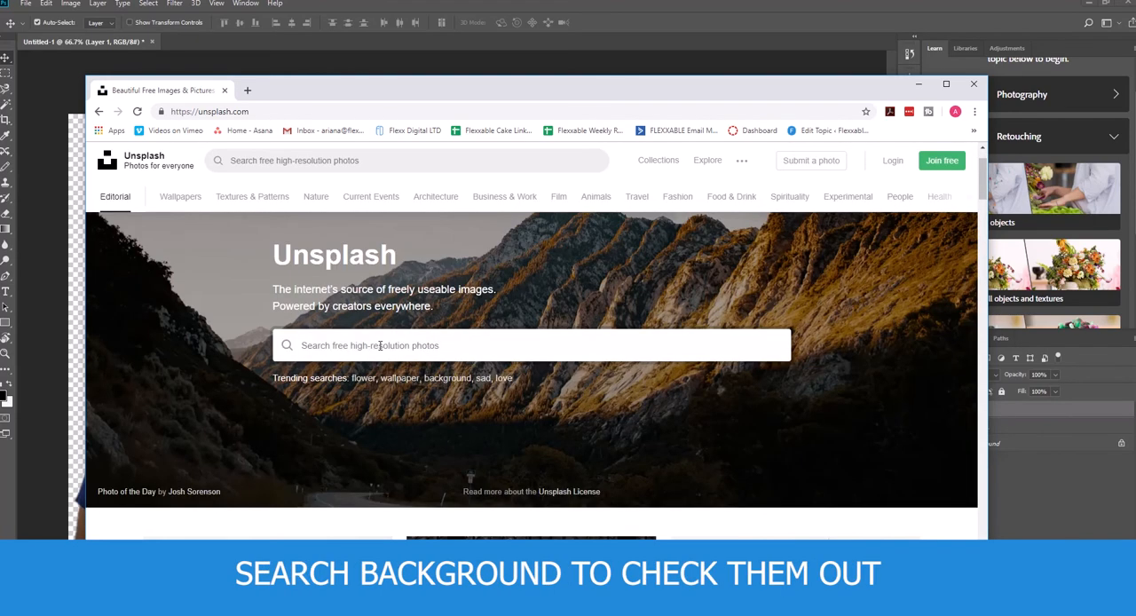
- Search Unsplash for "backgrounds"
left_click(380, 345)
type("backgrou")
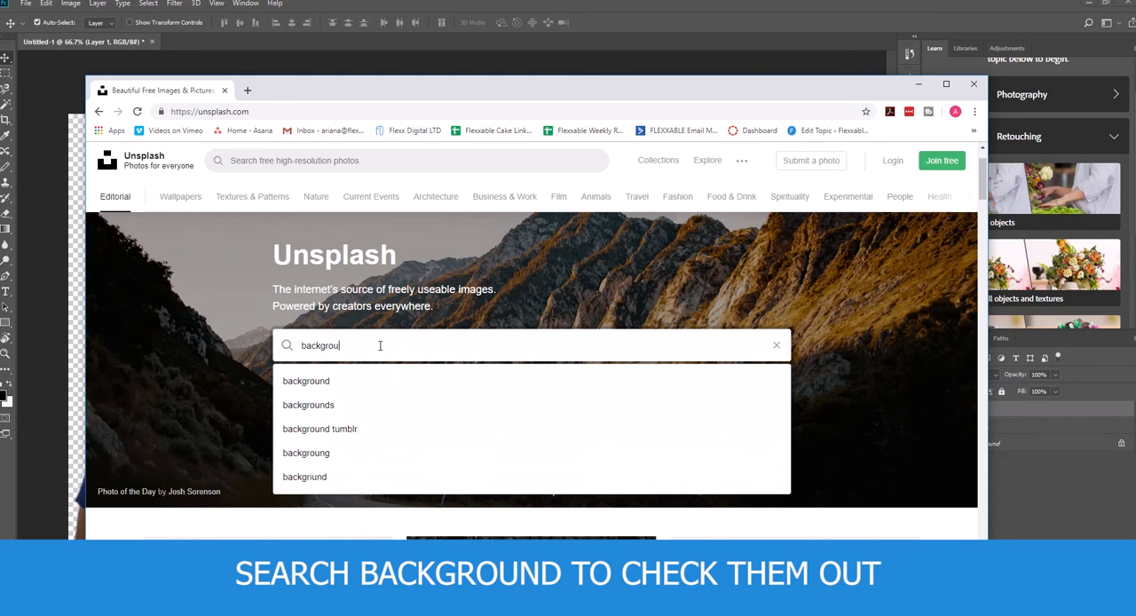
type("nds")
key("Return")
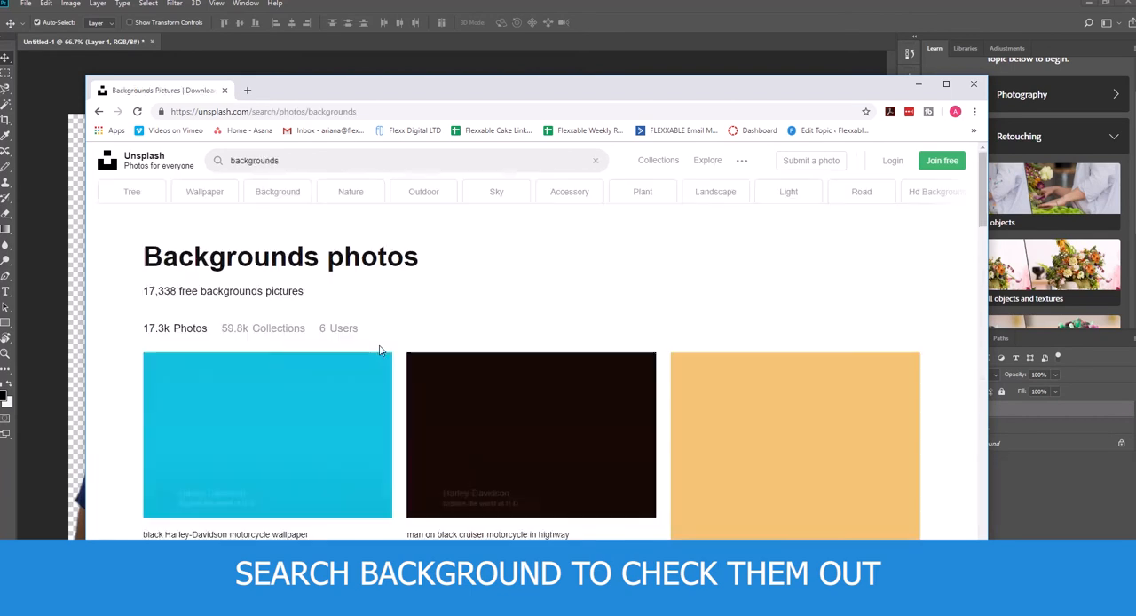
- Browse the background photos, download the brown wooden plank texture for free, and dismiss the photo credit notice
scroll(558, 330, "down", 5)
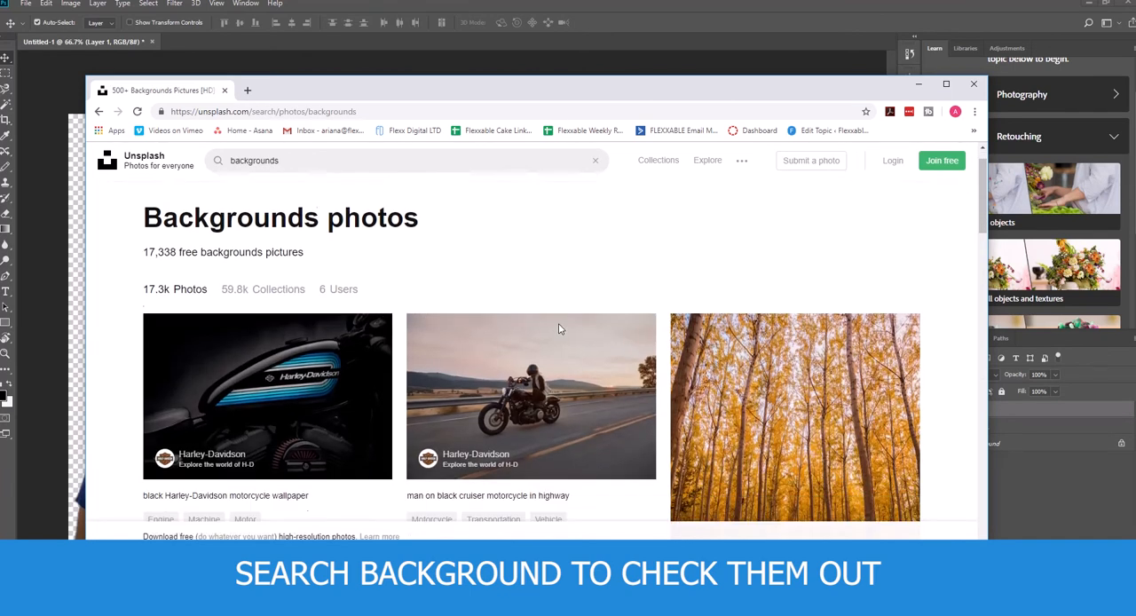
scroll(558, 325, "down", 5)
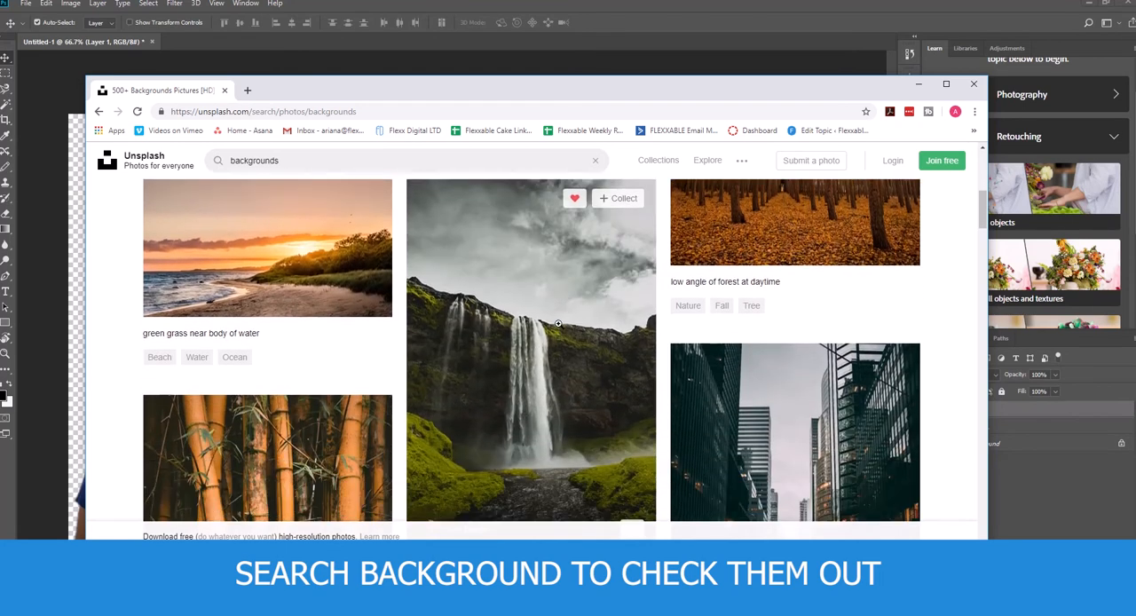
scroll(571, 331, "up", 3)
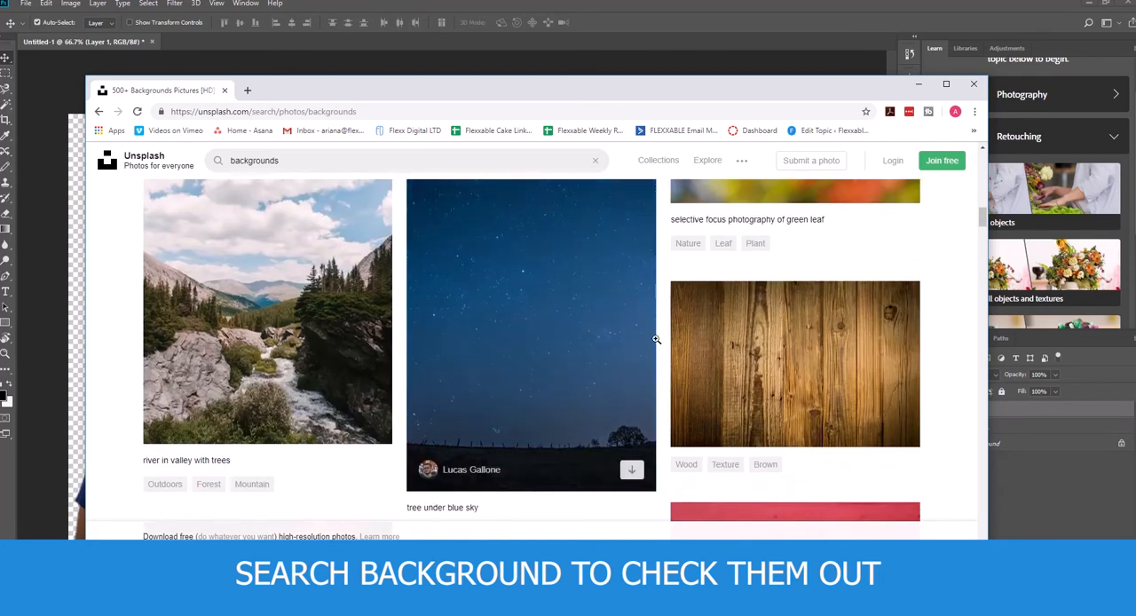
left_click(807, 355)
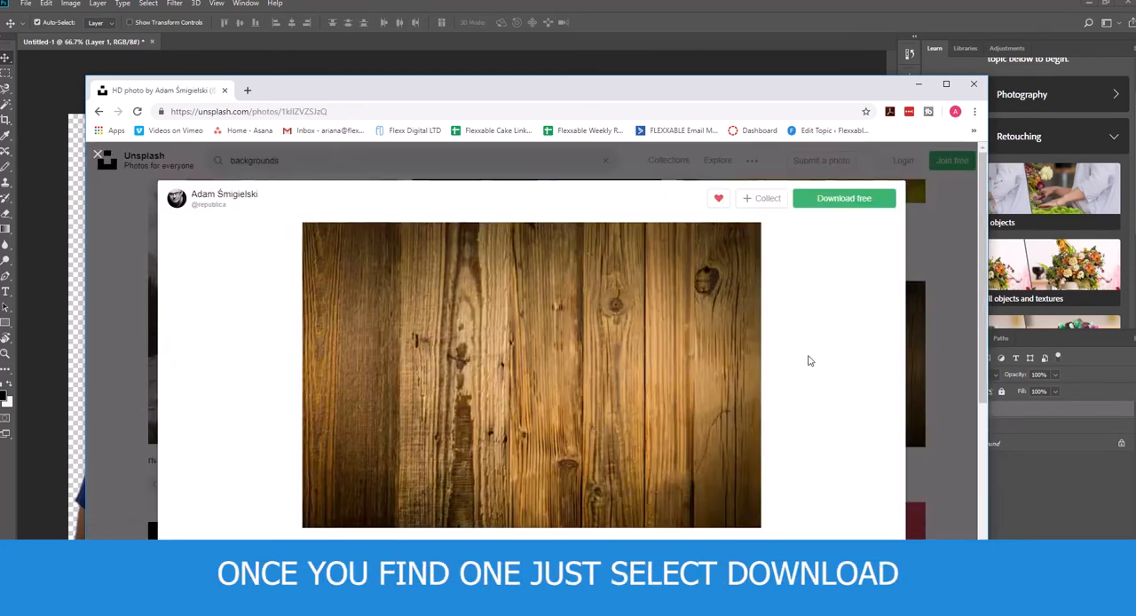
left_click(844, 199)
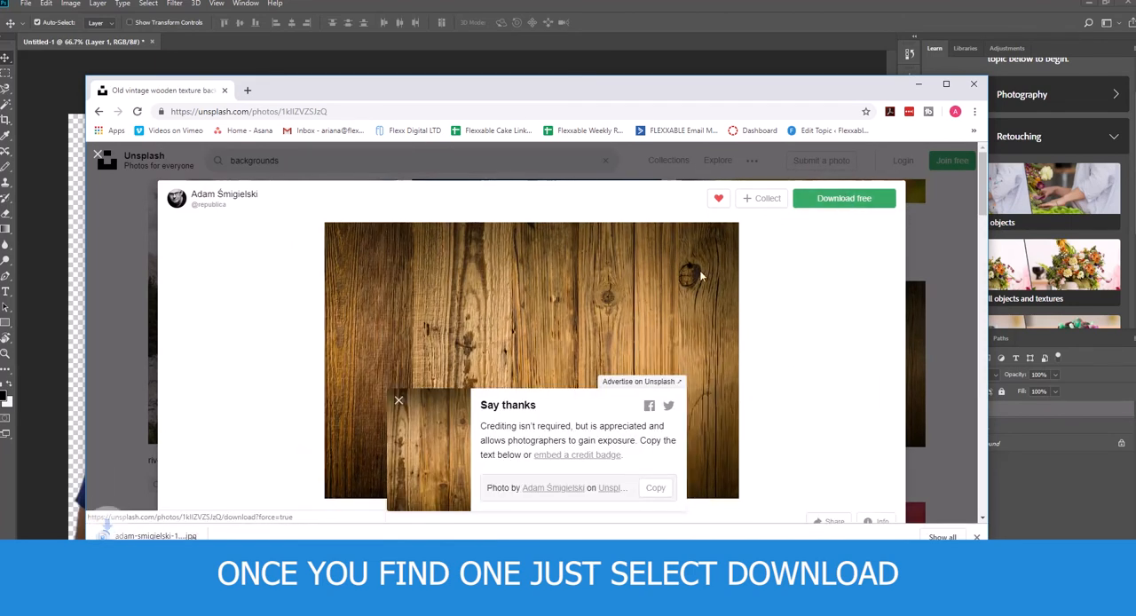
left_click(399, 401)
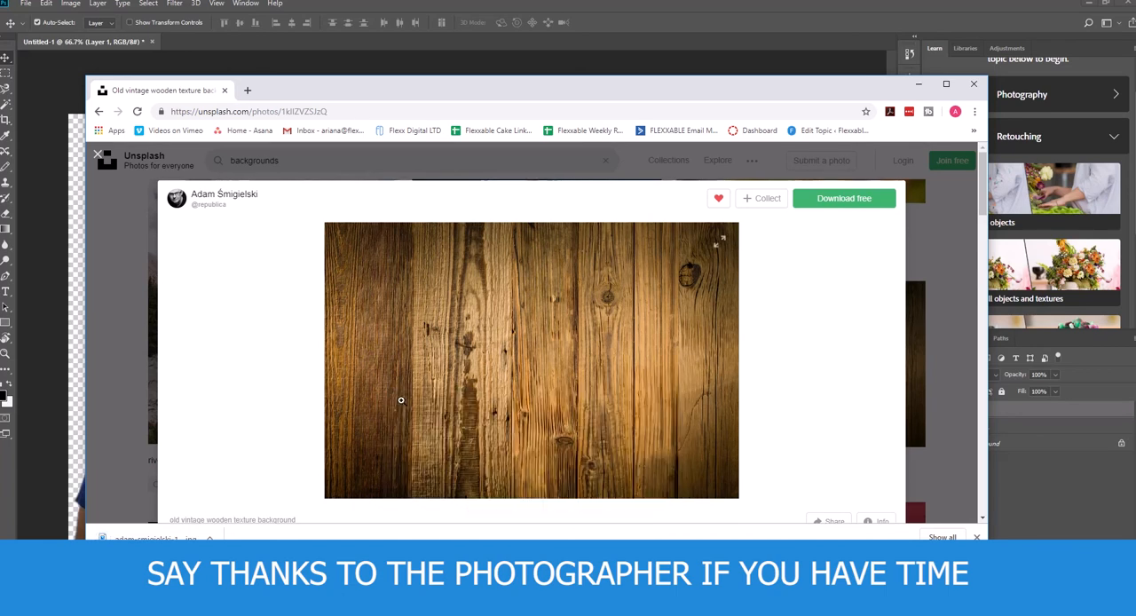
- Show the downloaded wood image in its folder and place it into the Untitled-1 document in Photoshop
left_click(210, 538)
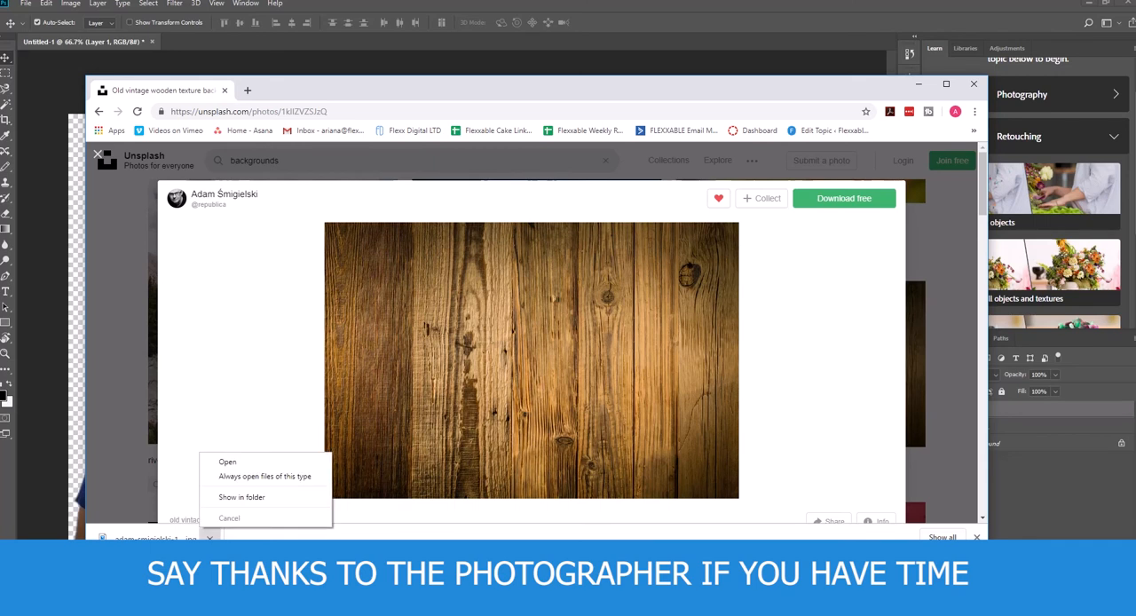
left_click(226, 499)
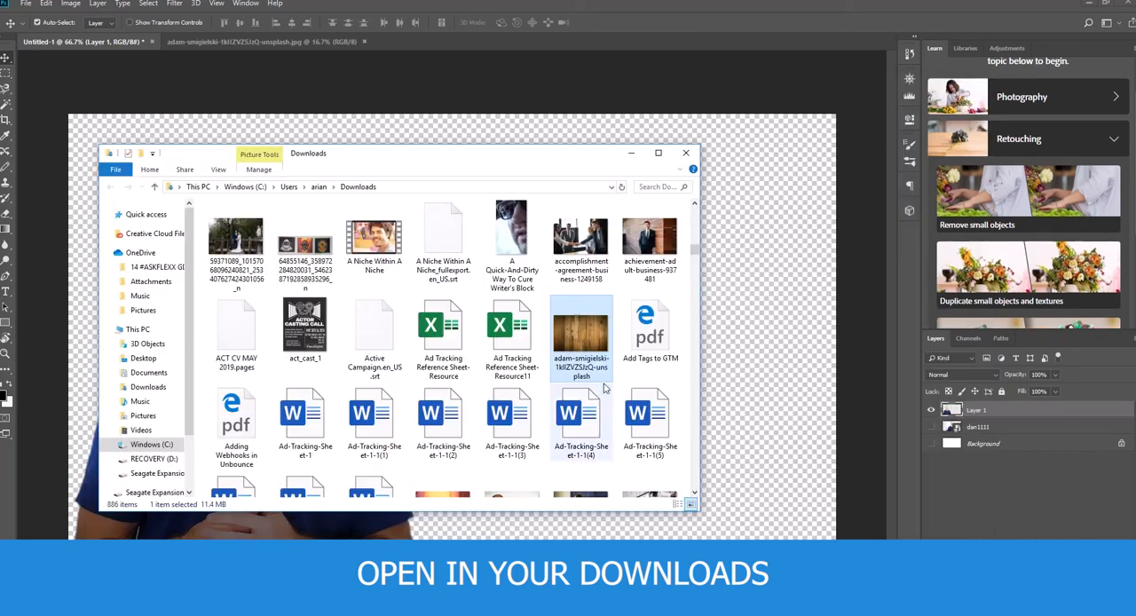
left_click_drag(578, 332, 743, 317)
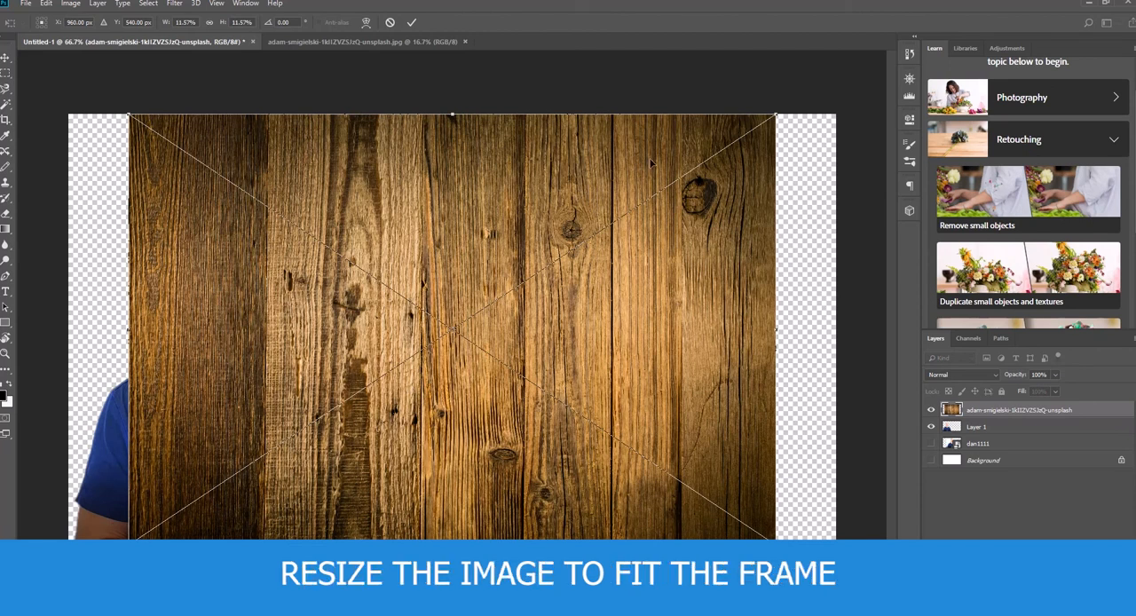
- Enlarge the wood image to about 14% scale, position it to cover the whole canvas, and commit the placement
left_click_drag(777, 114, 920, 22)
left_click_drag(739, 235, 622, 299)
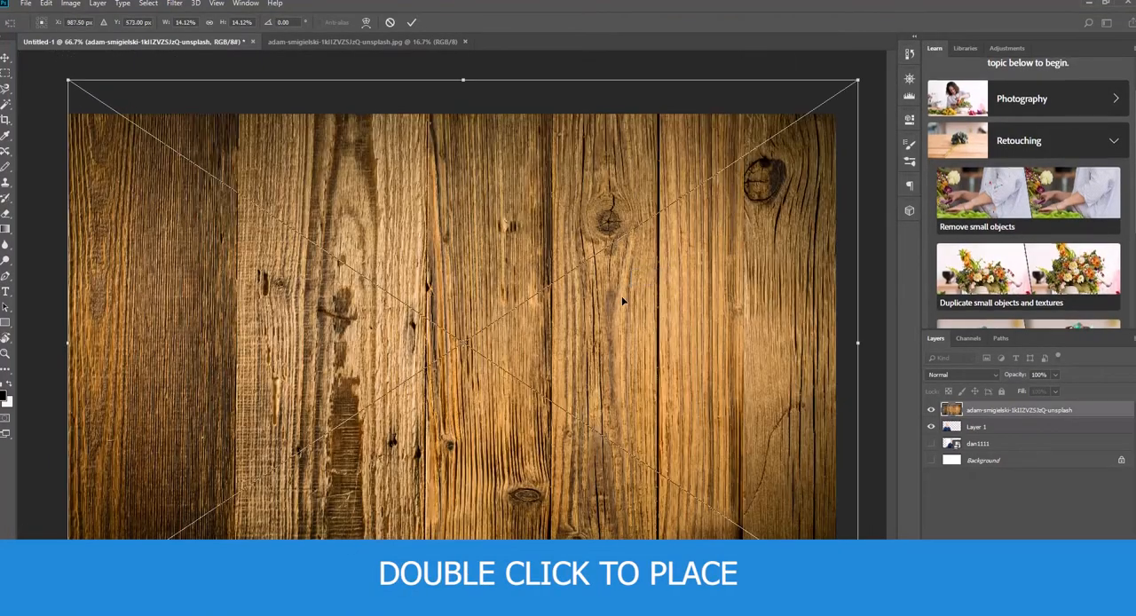
double_click(786, 284)
- Reorder Layer 1 above the wood background layer and nudge the cutout man slightly to the right
left_click_drag(978, 427, 976, 410)
mouse_move(201, 426)
left_mouse_down()
mouse_move(266, 424)
mouse_move(222, 418)
mouse_move(206, 428)
left_mouse_up()
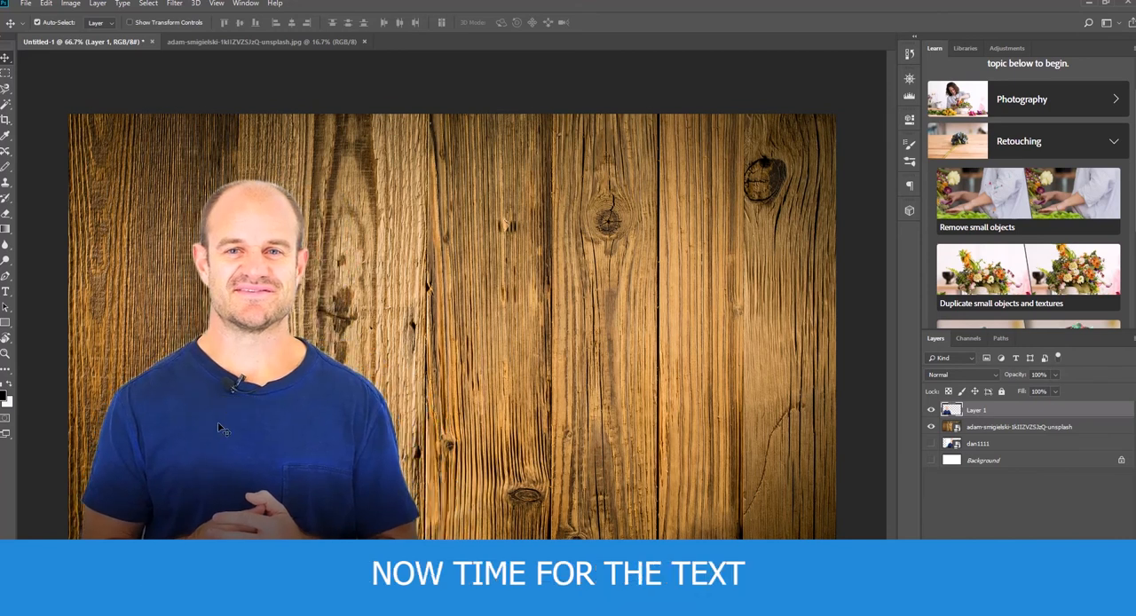
- Create a horizontal text box over the wood to the right of the man's head, reading "BUILD YOUR"
left_click(6, 293)
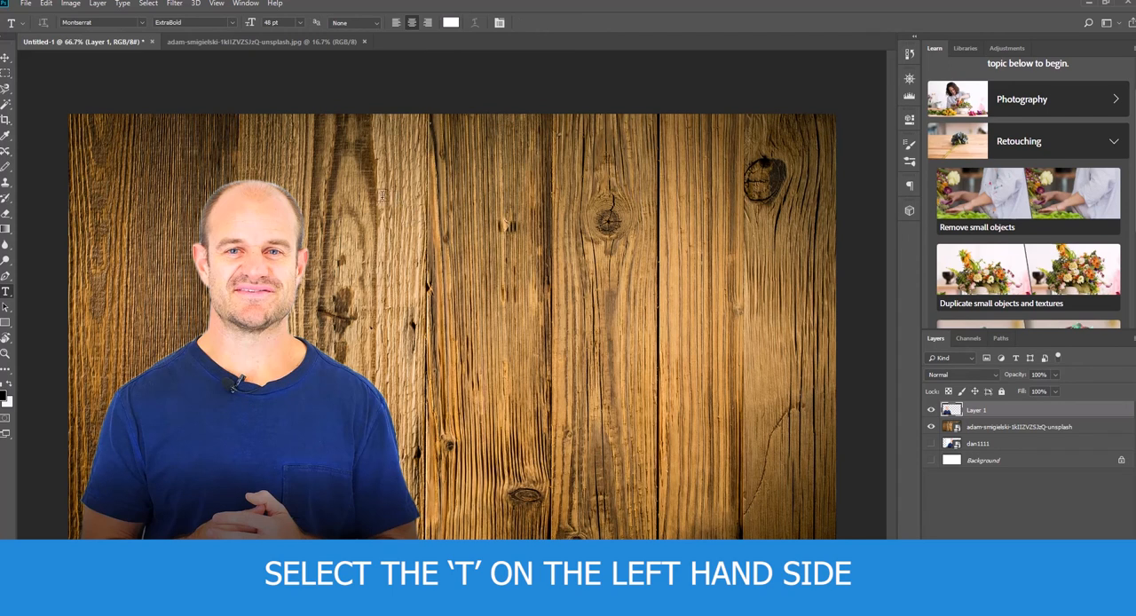
left_click_drag(384, 195, 822, 299)
type("BUILD")
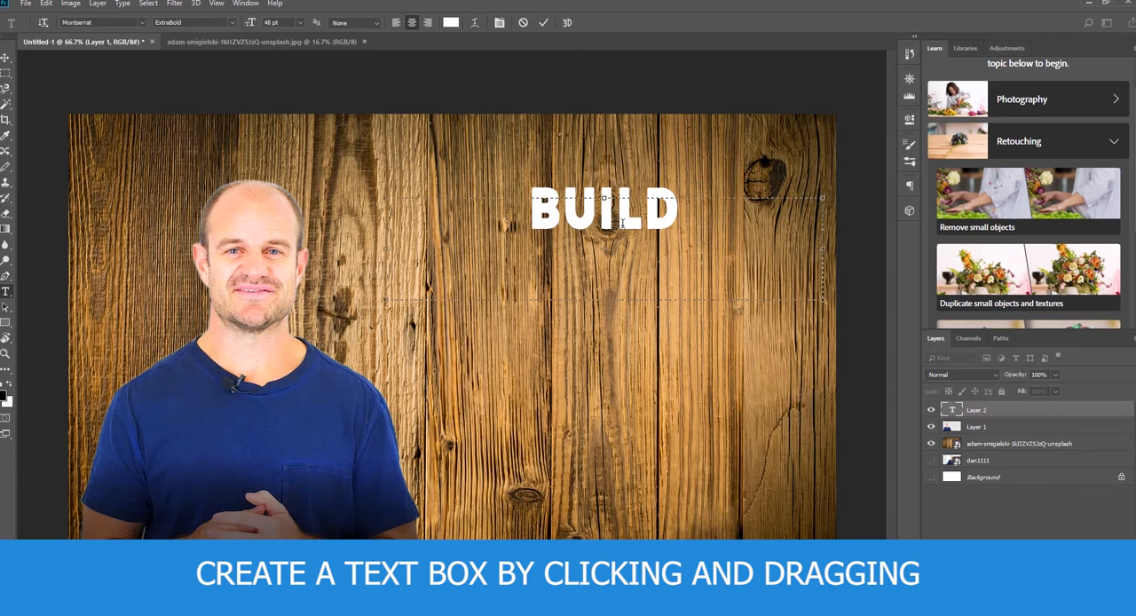
type(" YOUR")
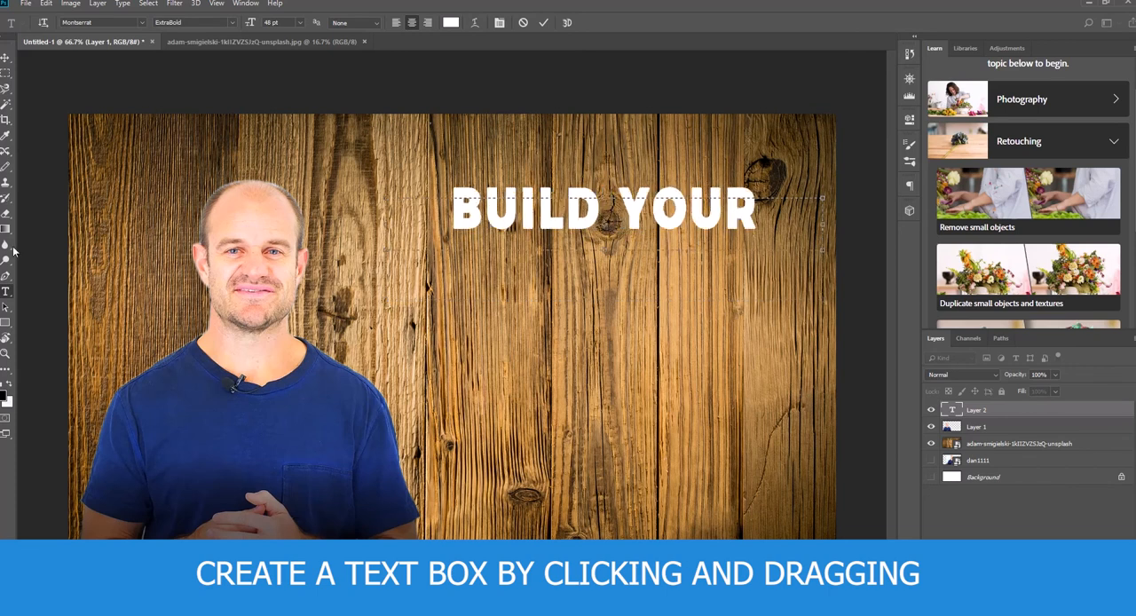
- Add two more text boxes stacked below the "BUILD YOUR" line, reading "LEAD GENERATION" and "BRAND"
left_click(5, 58)
left_click(5, 291)
left_click_drag(430, 261, 818, 338)
type(".EAD GENERAT")
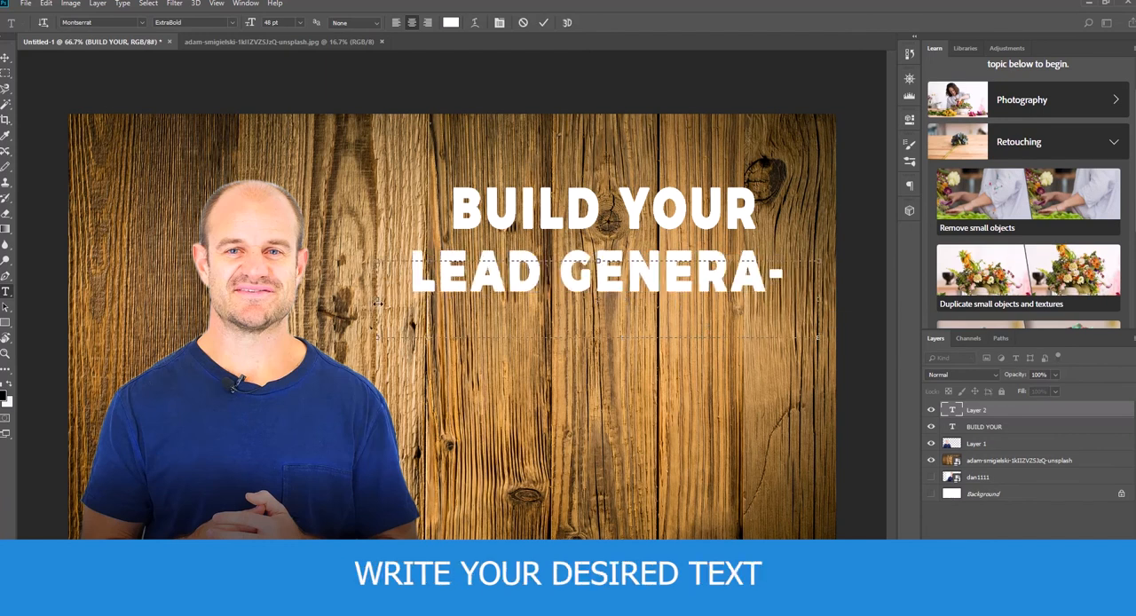
type("ION")
key("ctrl+Return")
left_click_drag(432, 317, 753, 379)
type("BRAND")
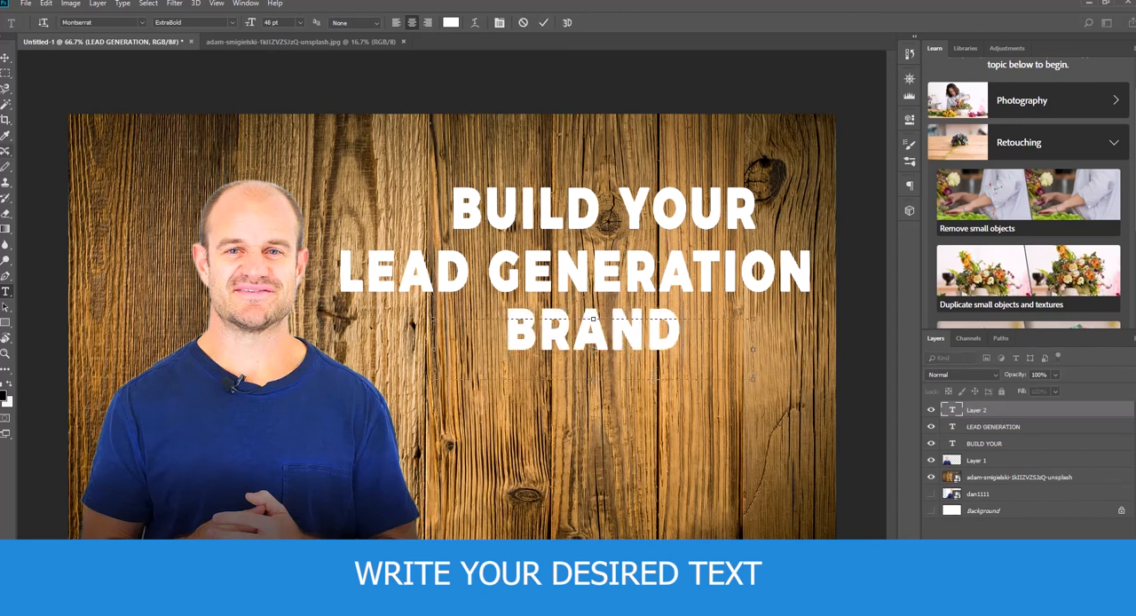
- Reposition the three headline lines into an evenly spaced stack and nudge the cutout man slightly to the left
left_click(5, 58)
left_click_drag(639, 221, 618, 220)
left_click_drag(644, 266, 648, 266)
left_click_drag(274, 387, 266, 388)
mouse_move(599, 342)
left_mouse_down()
mouse_move(612, 337)
mouse_move(594, 346)
left_mouse_up()
left_click_drag(599, 277, 607, 281)
left_click_drag(597, 206, 599, 215)
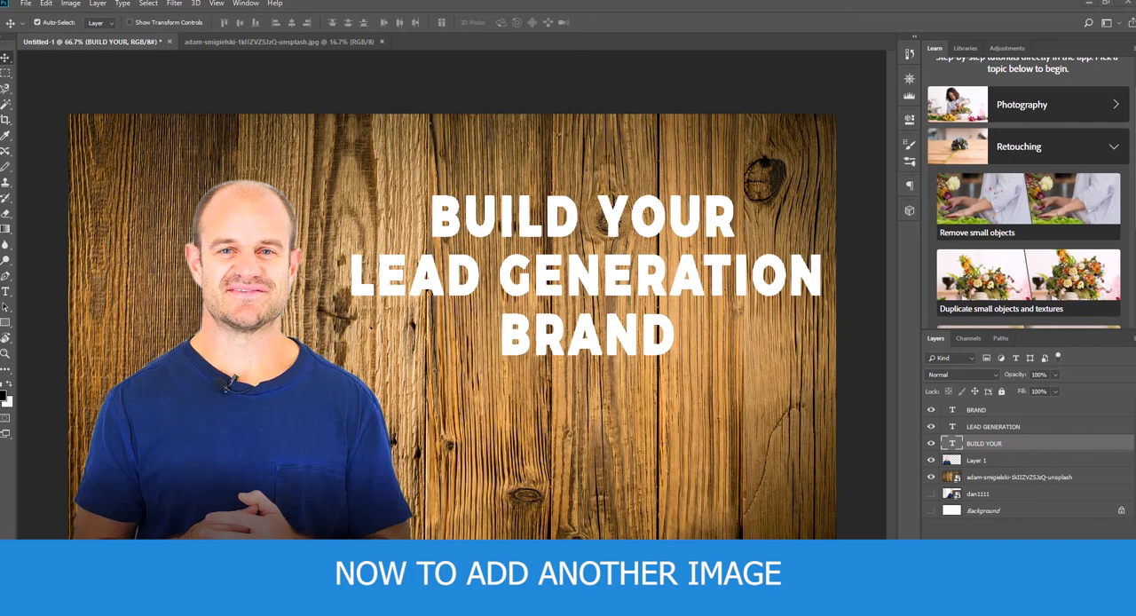
- Switch to the Chrome browser, search the web for "free clip art", and open the Clipart Library website
left_click(284, 111)
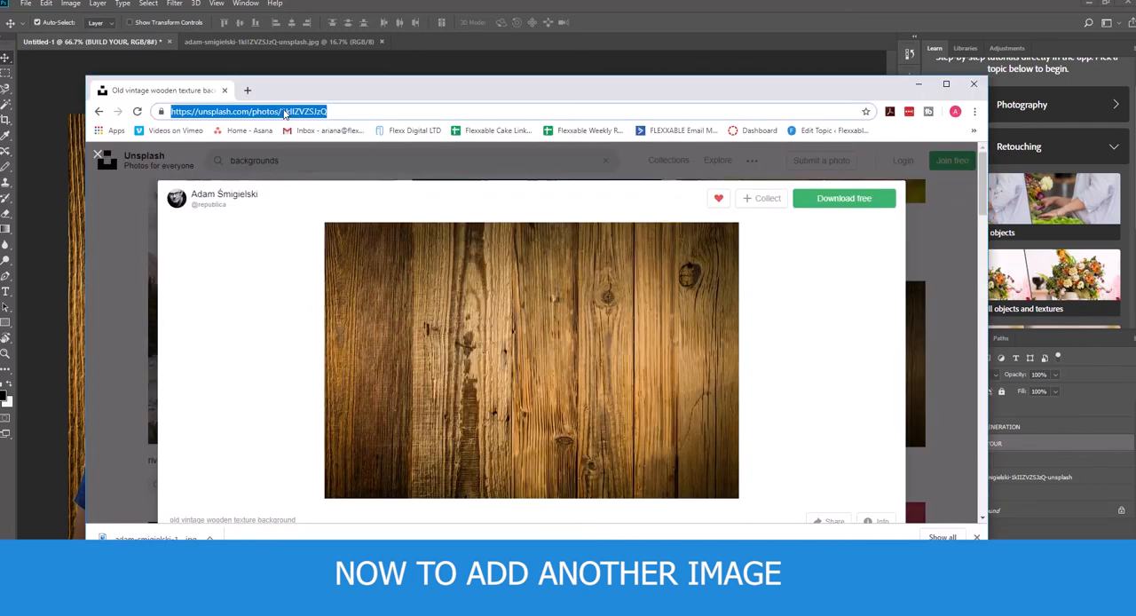
type("free c")
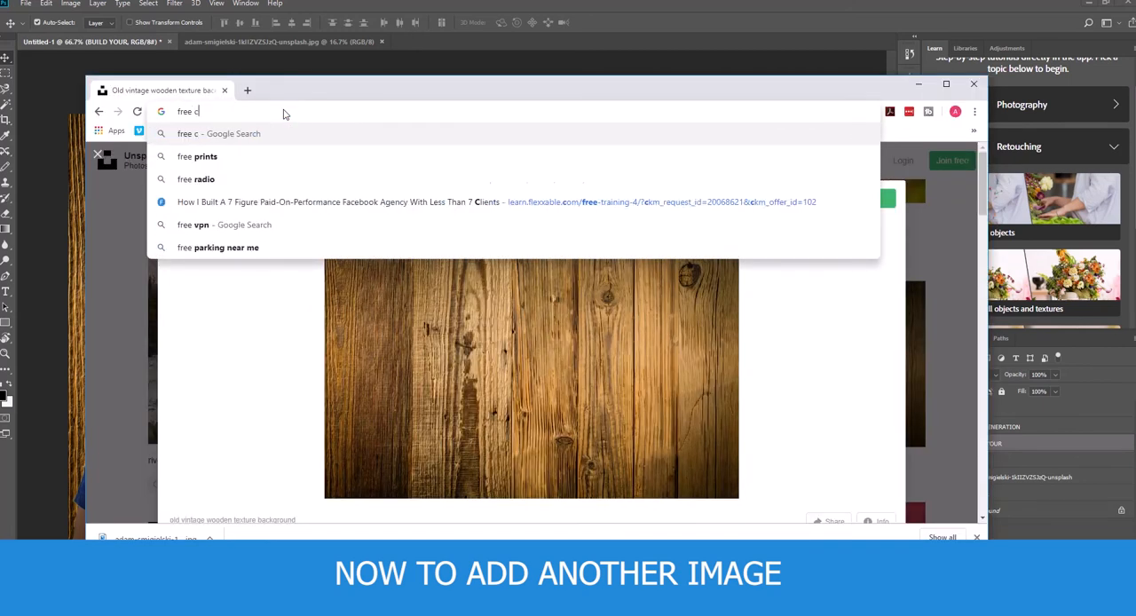
type("lip art")
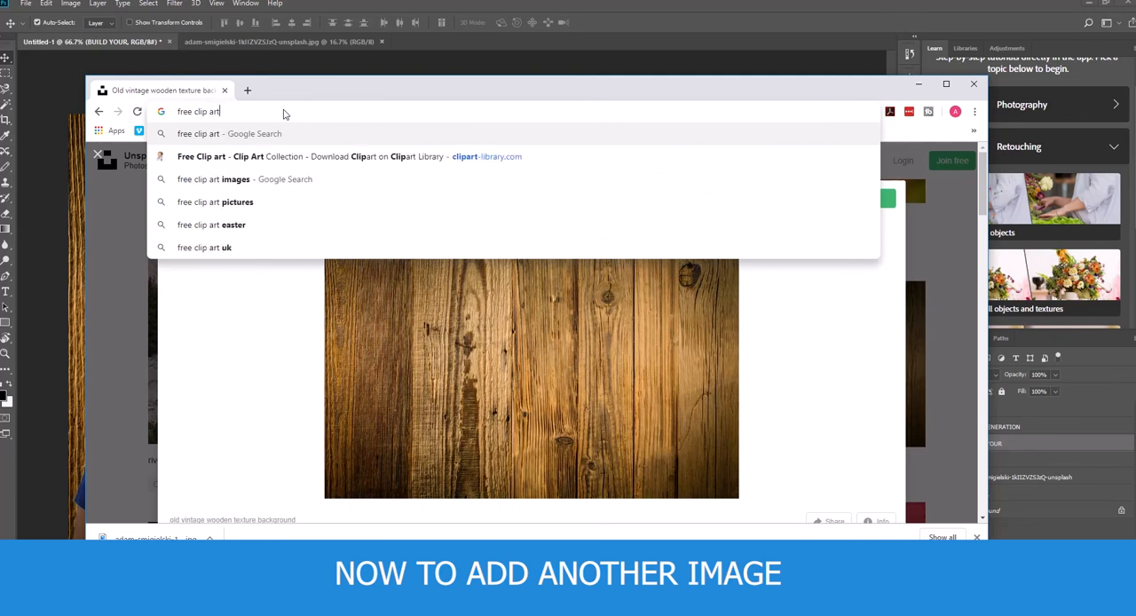
key("Return")
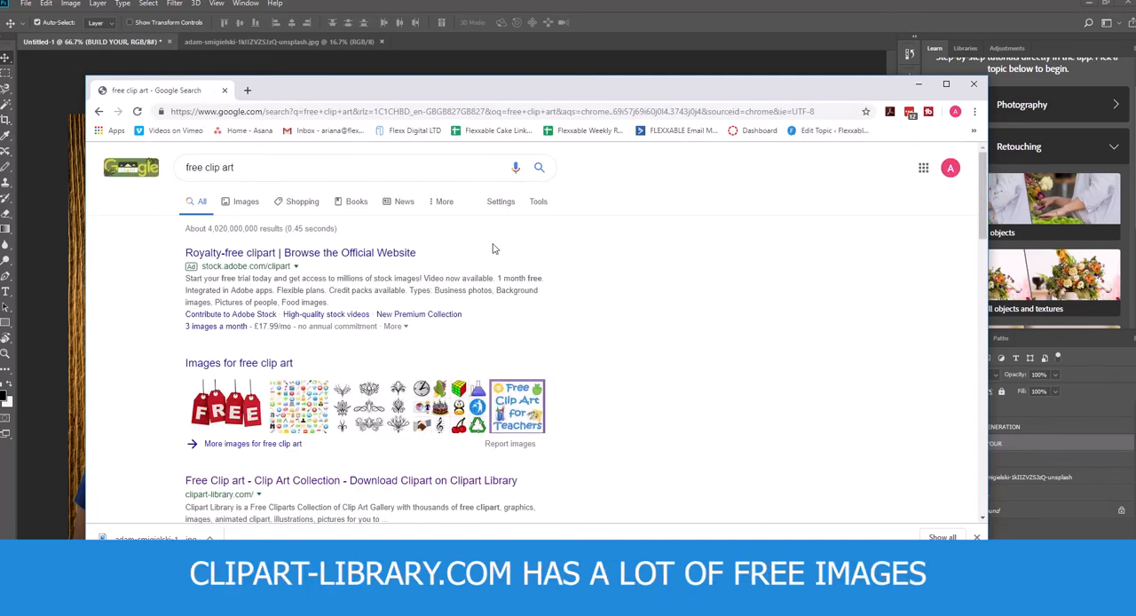
scroll(238, 380, "down", 2)
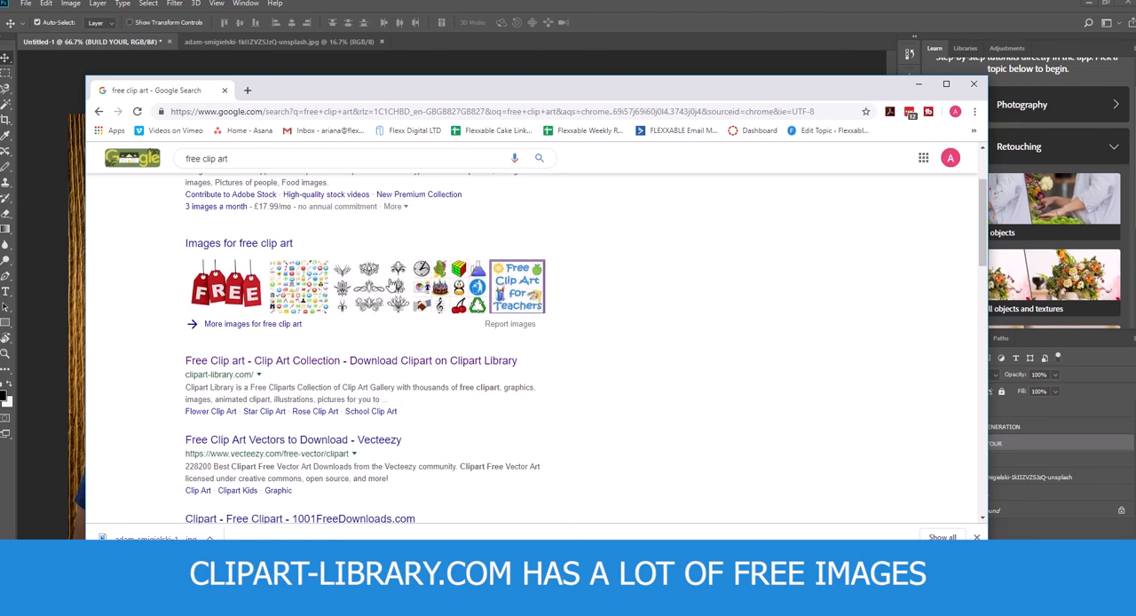
left_click(307, 366)
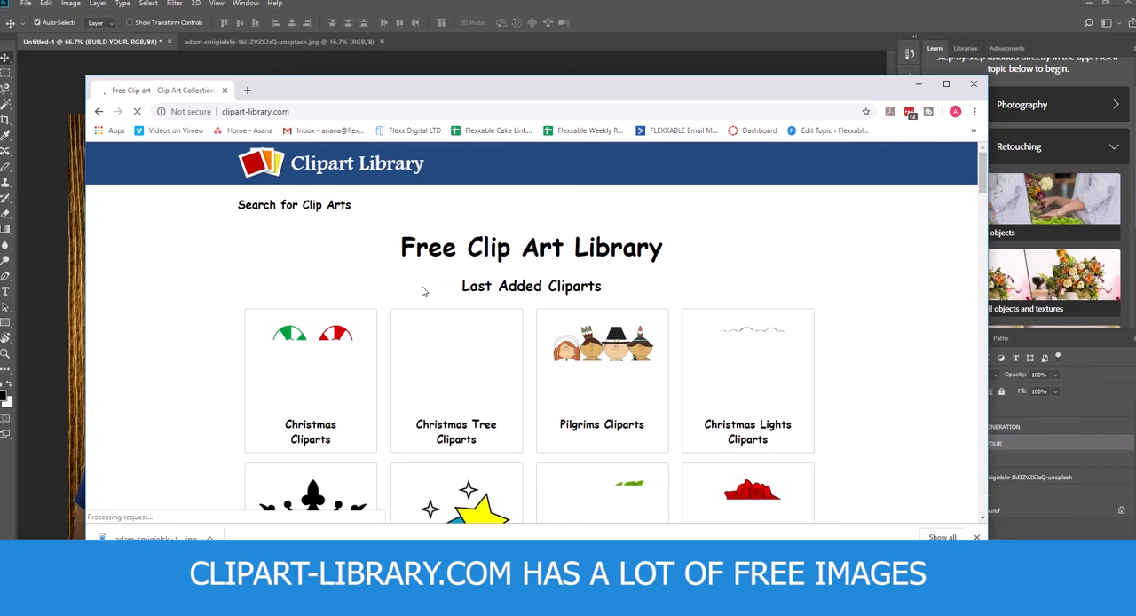
- Search Clipart Library for "tools" and open the clip art of a wrench and red screwdriver crossed over a gear
left_click(322, 231)
type("tools")
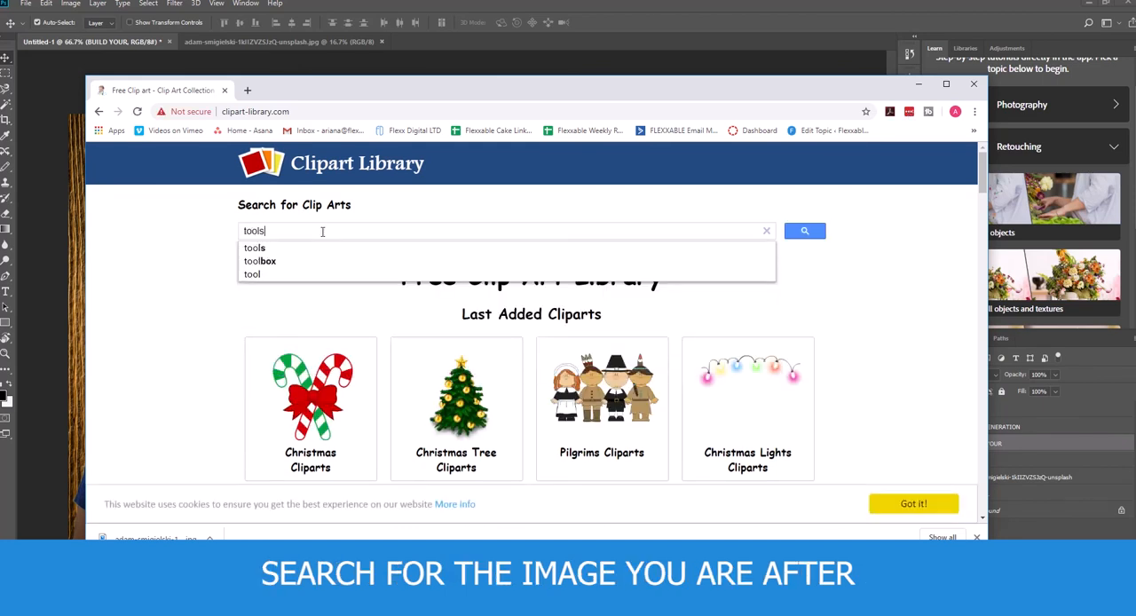
left_click(809, 234)
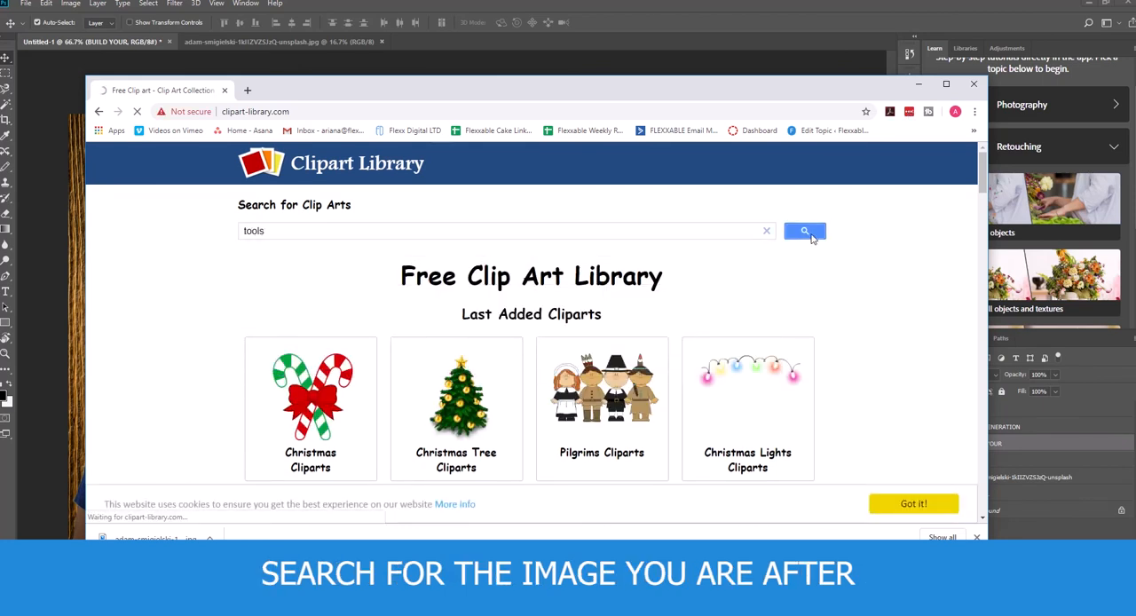
scroll(703, 342, "down", 3)
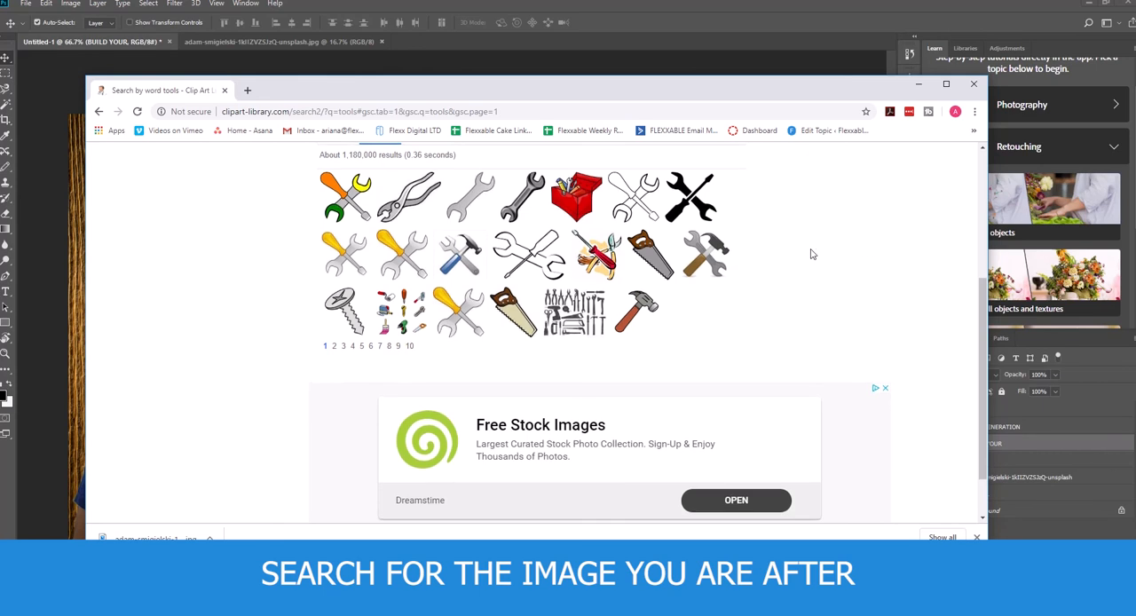
scroll(810, 255, "up", 1)
left_click(477, 310)
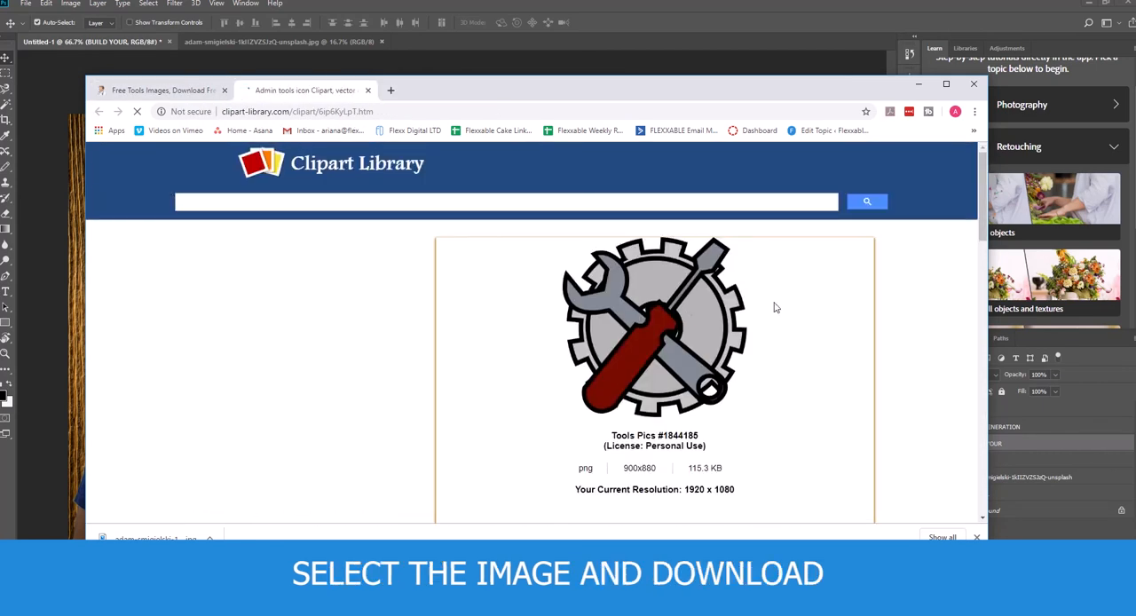
- Download the gear and tools clip art and show the downloaded PNG in its folder
scroll(789, 392, "down", 2)
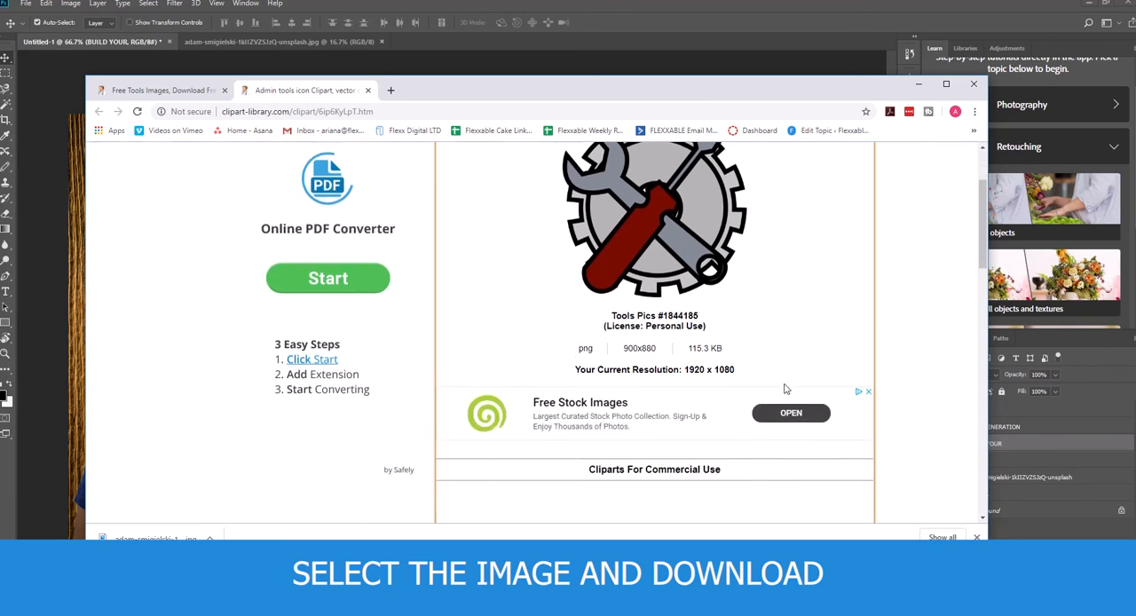
scroll(785, 375, "down", 3)
left_click(728, 431)
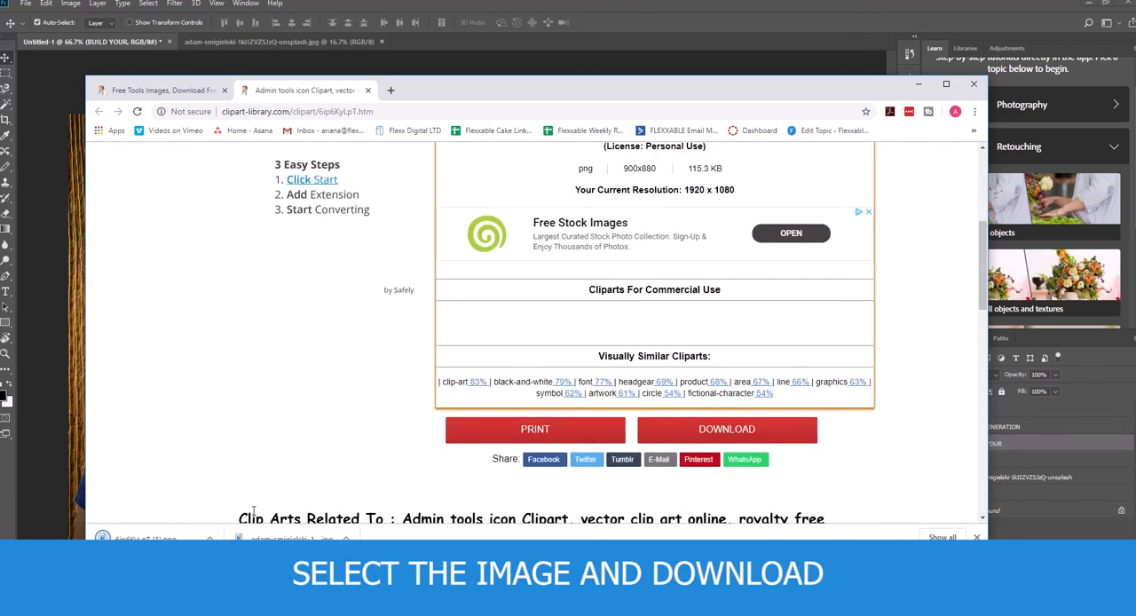
left_click(209, 539)
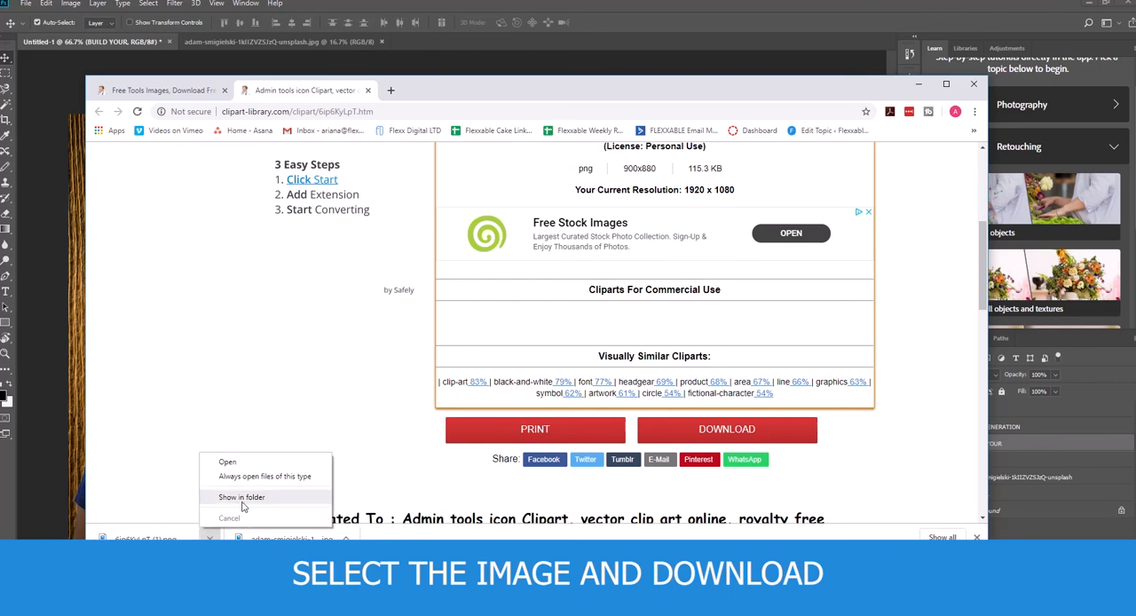
left_click(233, 501)
- Place the tools clip art into the Untitled-1 document in Photoshop, scale it to about 21%, and commit it centred below "BRAND"
left_click_drag(456, 230, 748, 375)
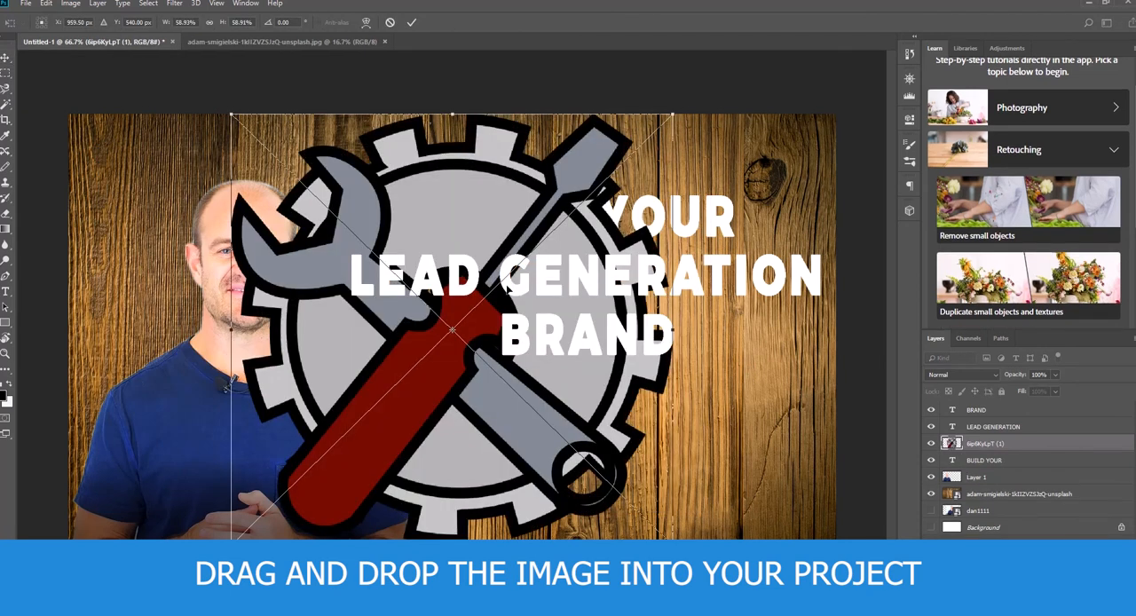
left_click_drag(674, 114, 391, 391)
left_click_drag(337, 447, 605, 433)
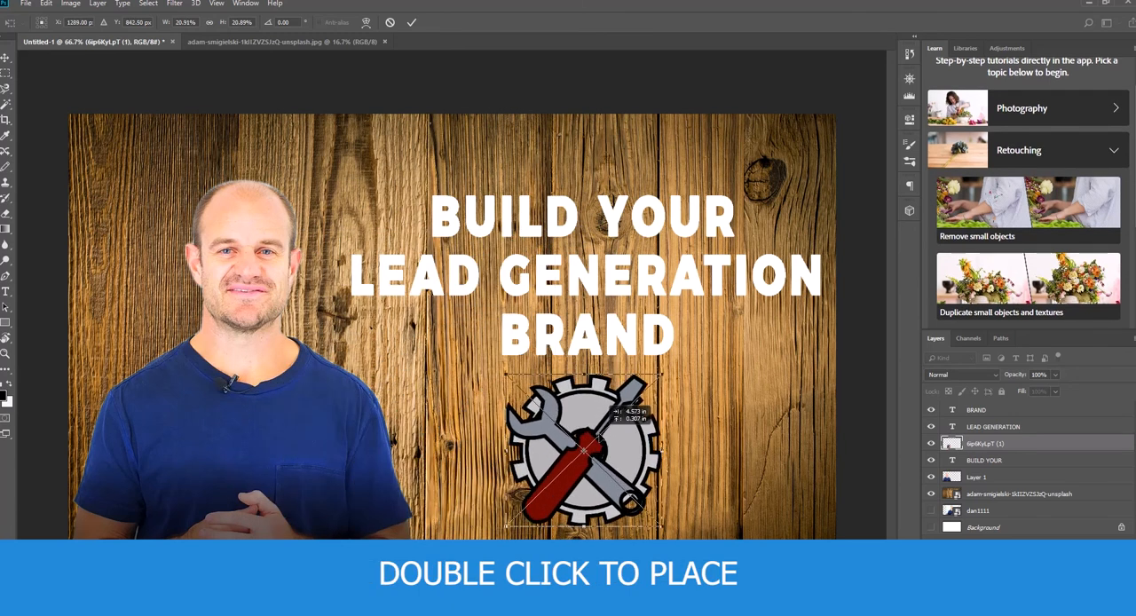
double_click(610, 435)
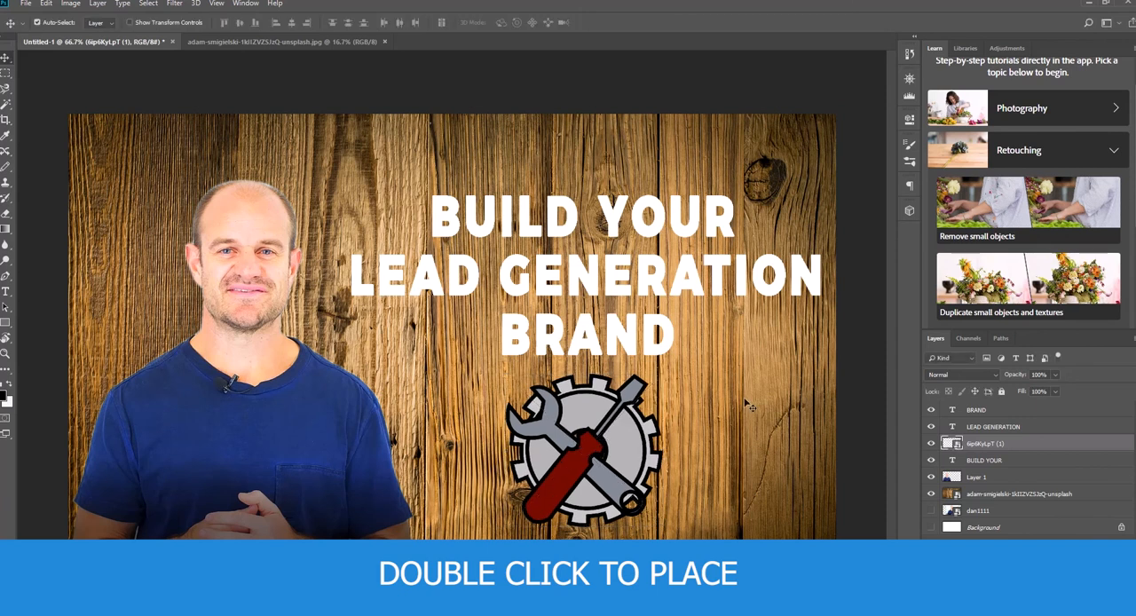
- Flatten the image into a single layer, discarding the hidden layers
left_click(97, 4)
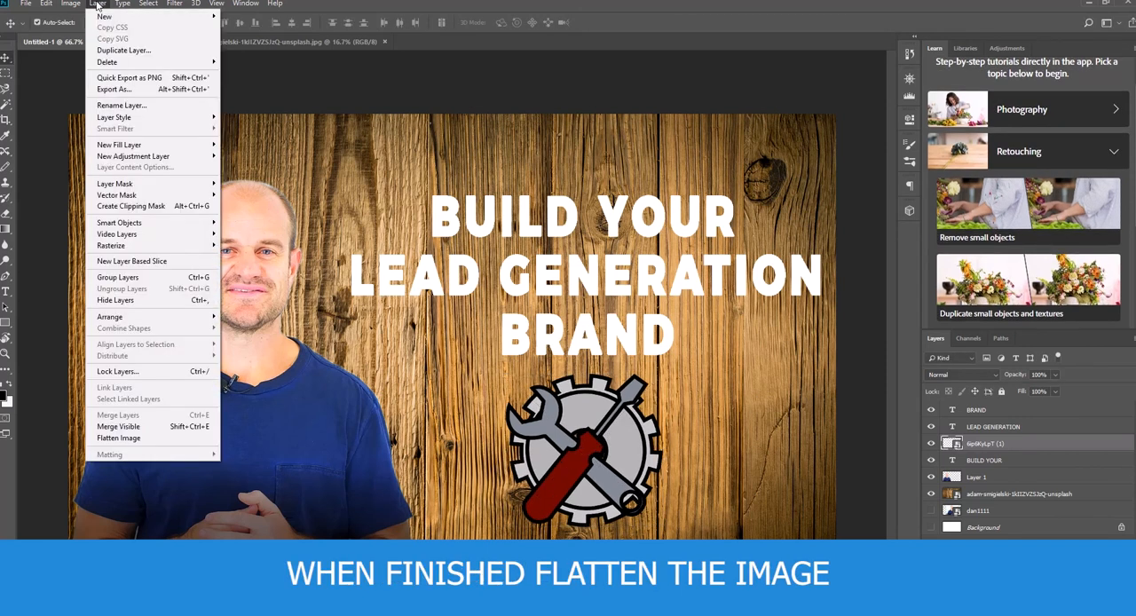
left_click(132, 439)
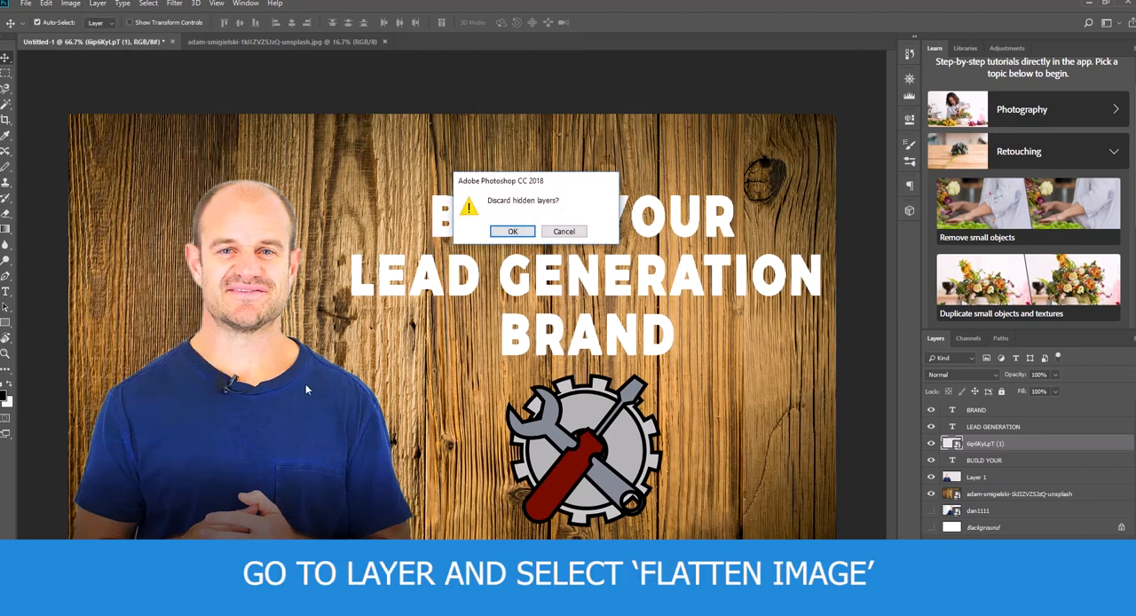
left_click(515, 232)
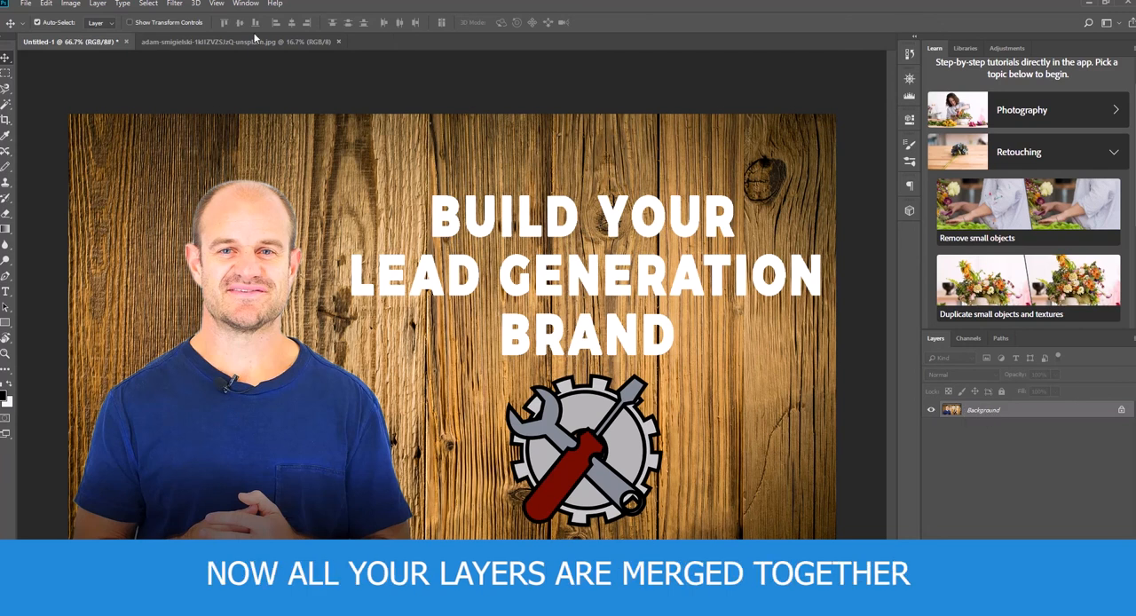
- Start saving the flattened graphic as a new file
left_click(25, 3)
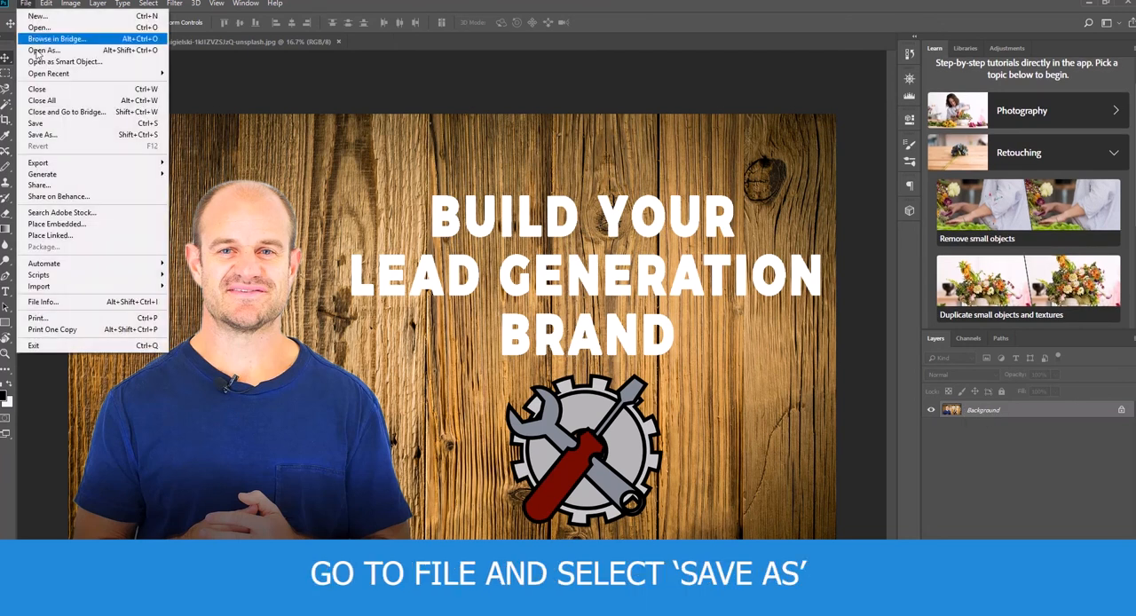